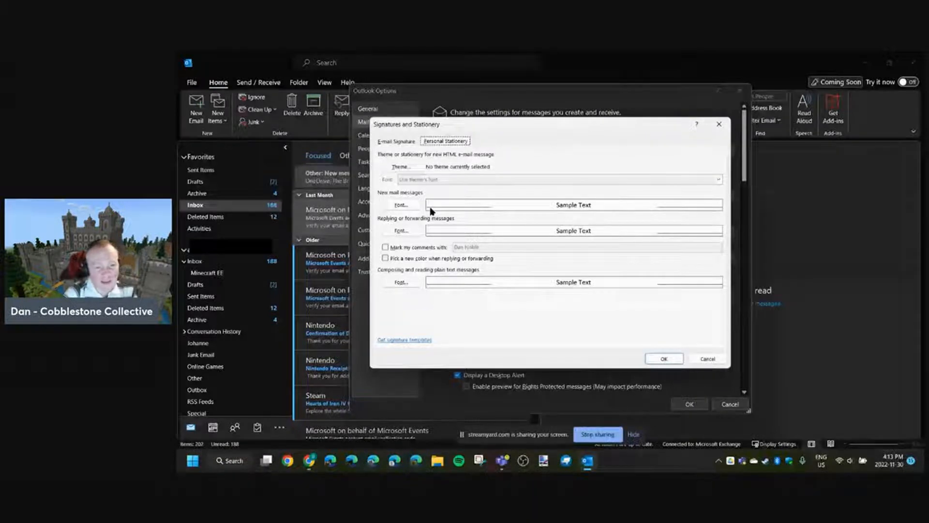
- Examine the font, size and font colour options for new mail messages, and close the font and stationery settings without applying changes
left_click(401, 205)
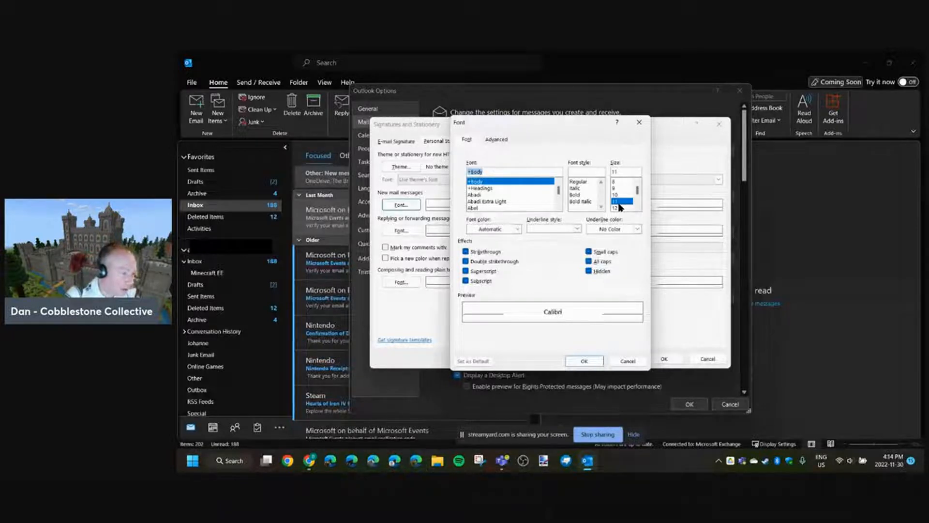
left_click(517, 229)
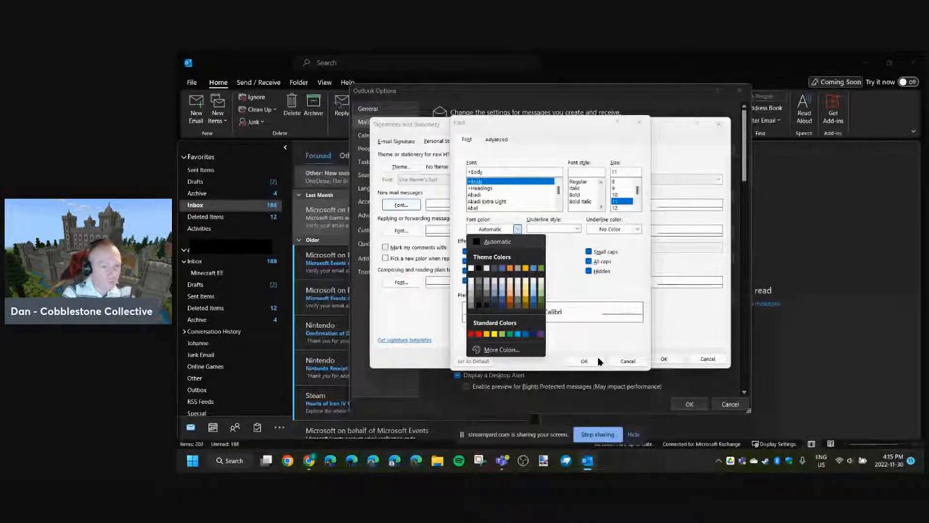
left_click(624, 361)
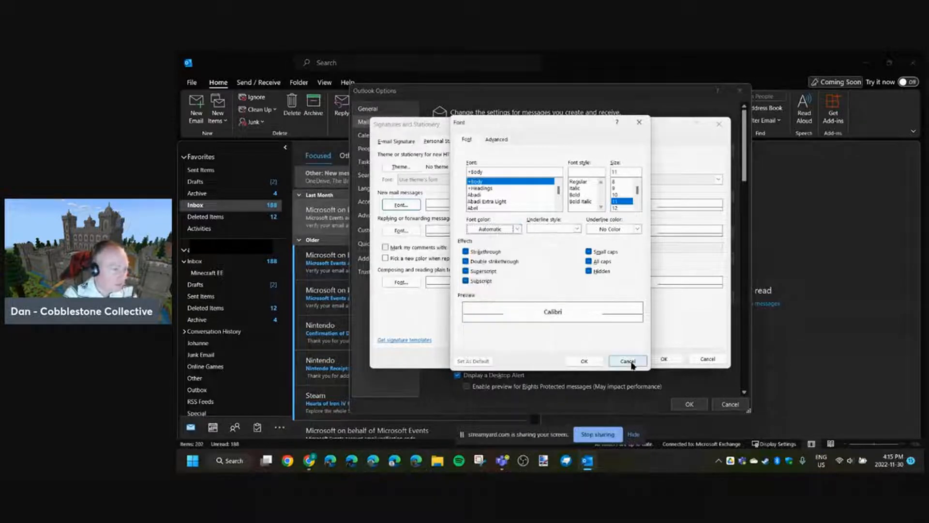
left_click(627, 361)
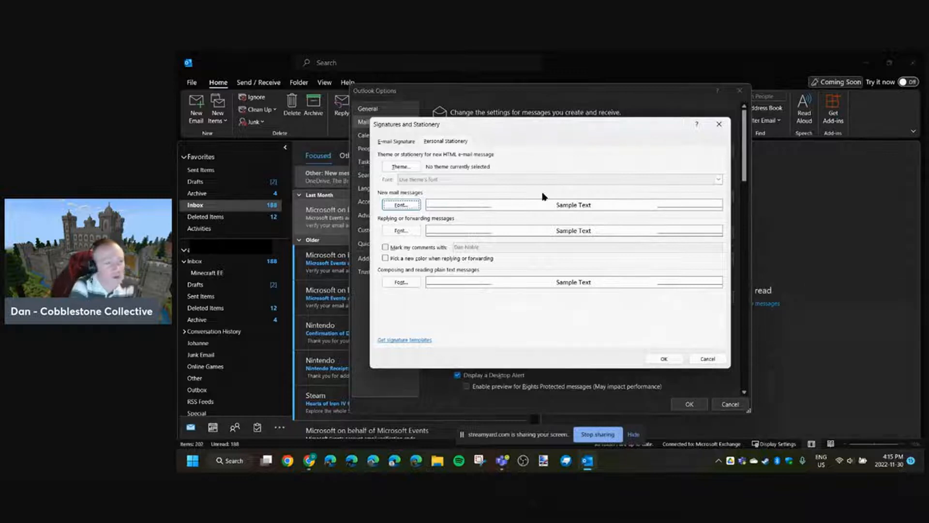
left_click(705, 358)
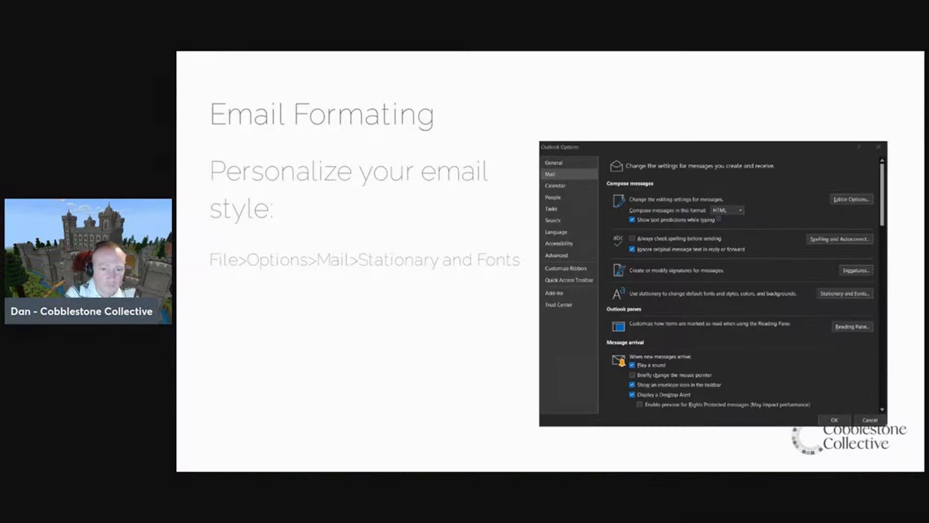
key("Right")
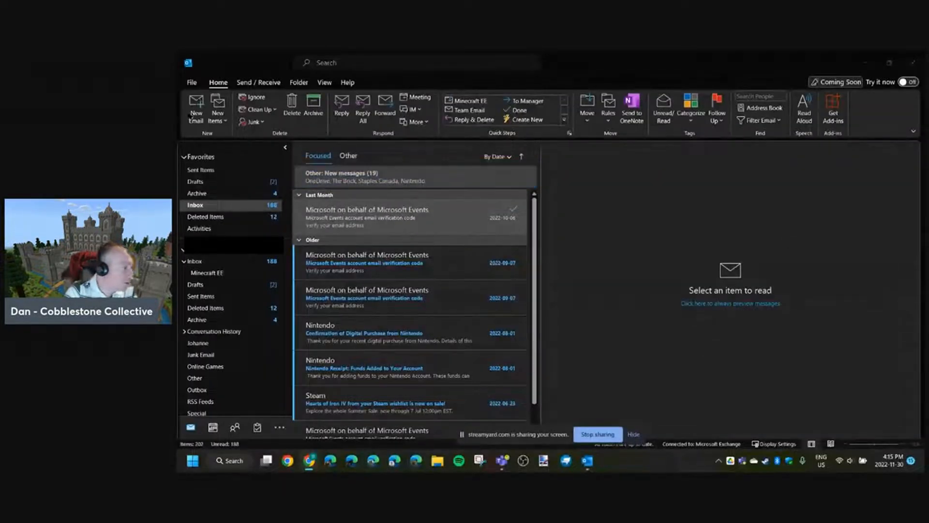
- Start a new email, convert its message format to Plain Text and switch it back to HTML
left_click(196, 109)
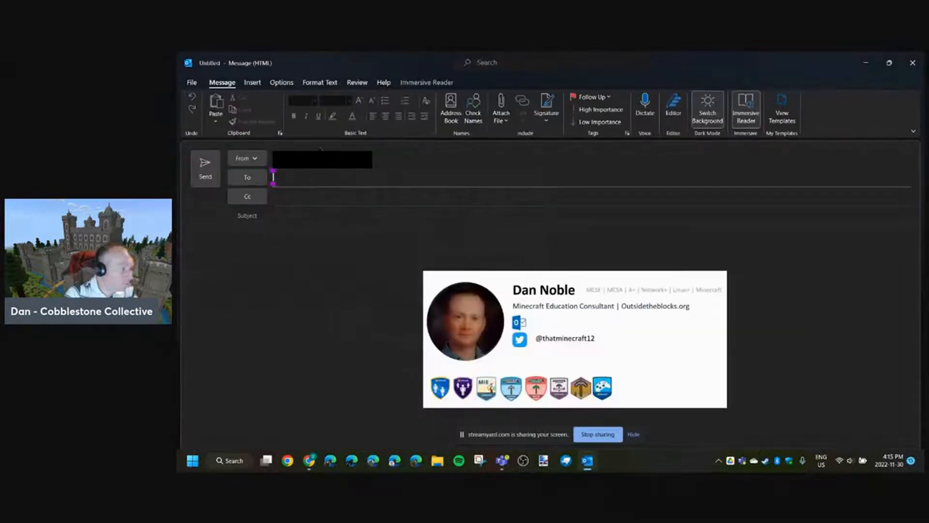
left_click(319, 83)
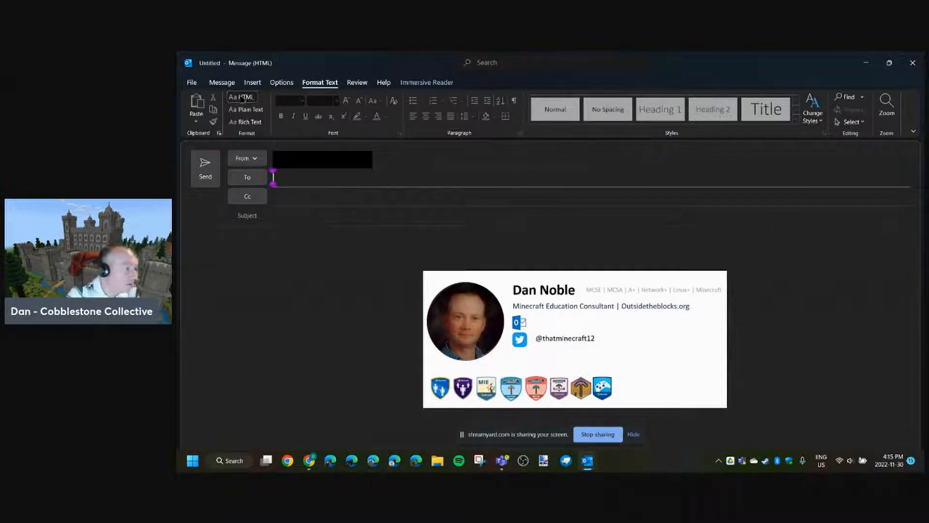
left_click(297, 284)
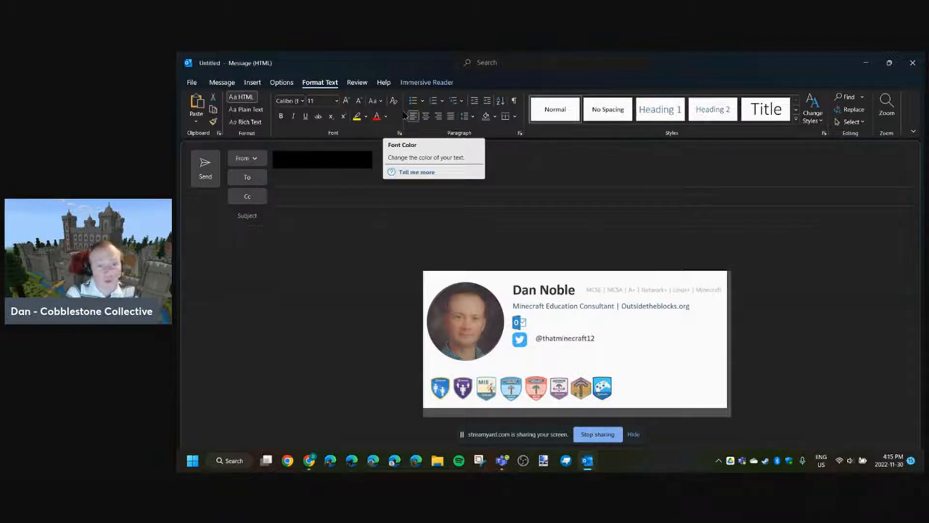
left_click(246, 114)
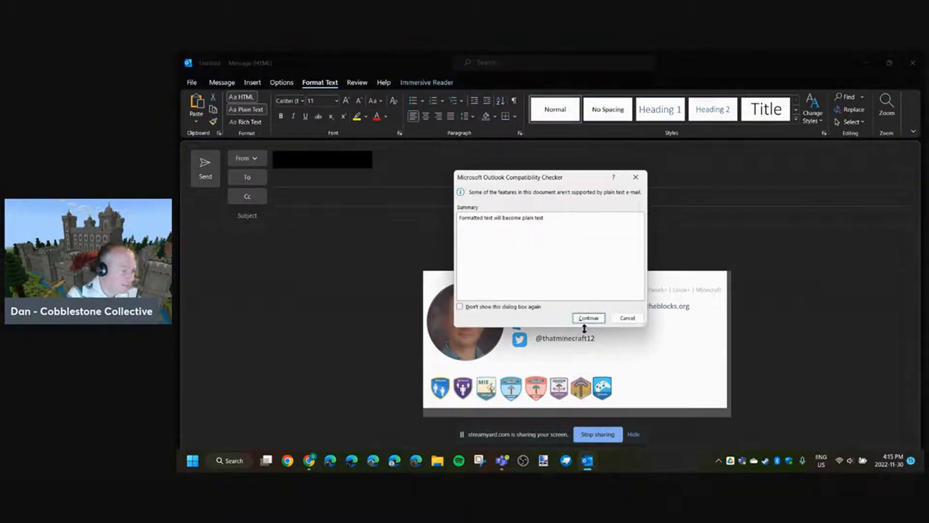
left_click(587, 318)
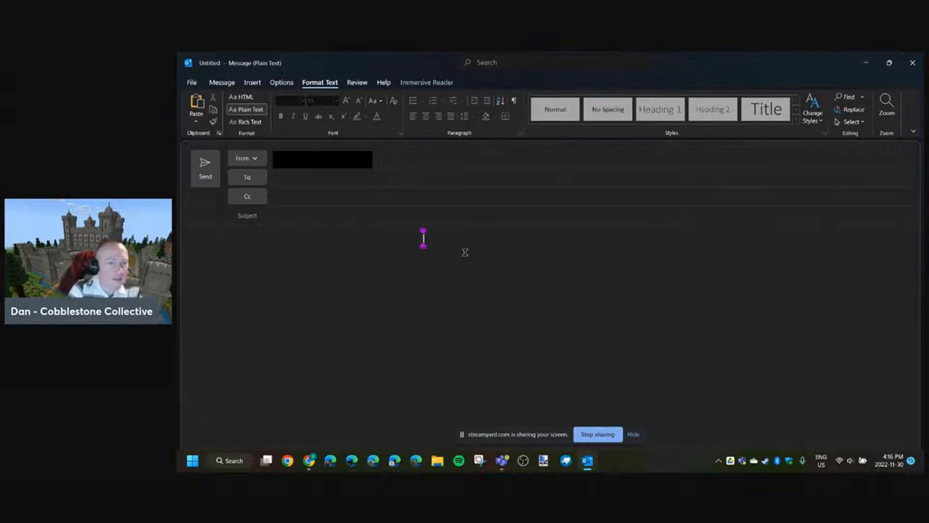
left_click(242, 97)
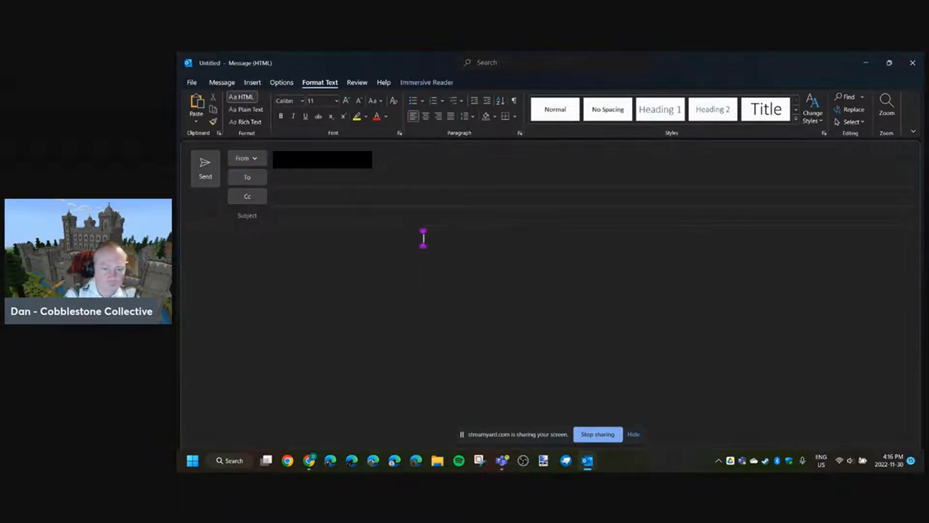
key("alt+Tab")
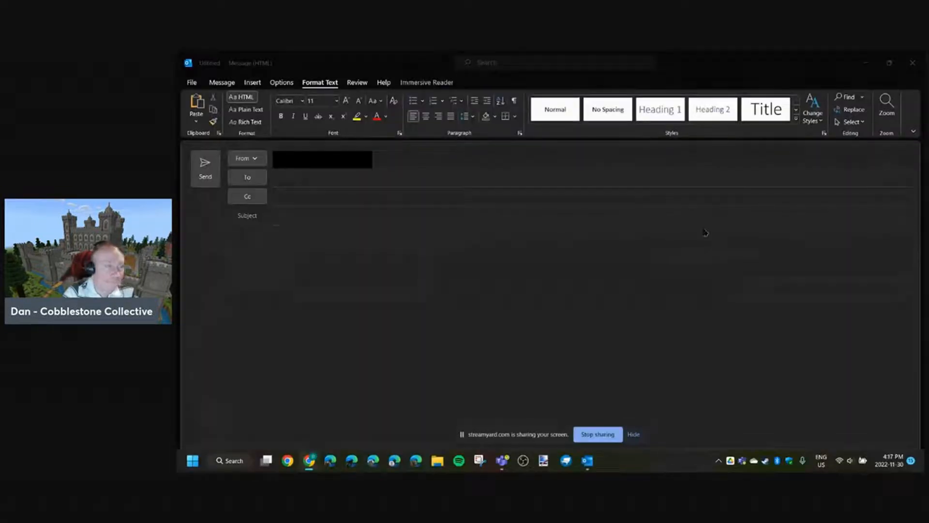
- Preview the blank email on a light background and back on dark, and discard the draft without saving
left_click(220, 82)
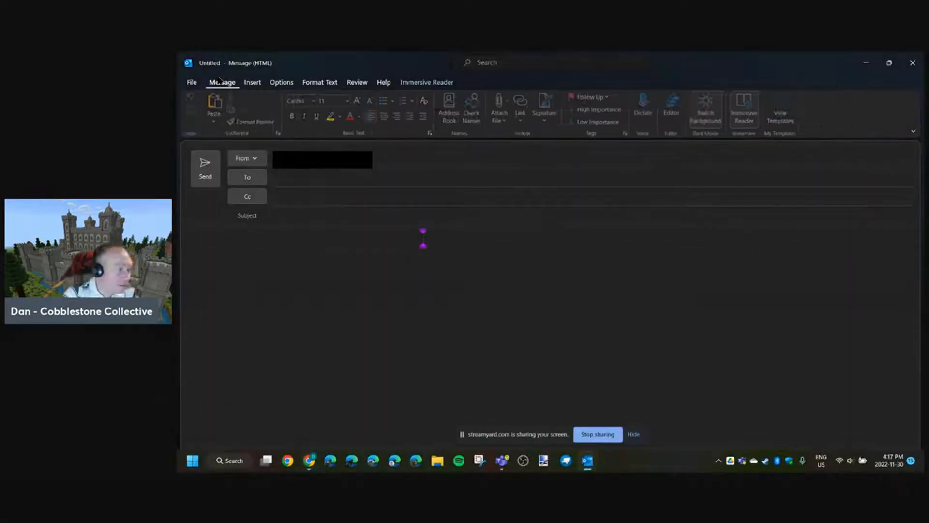
left_click(707, 106)
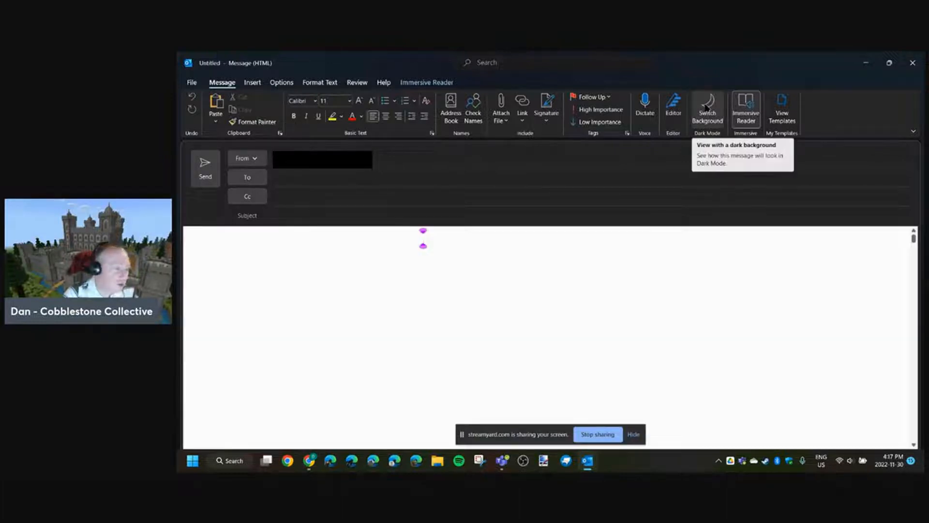
left_click(706, 106)
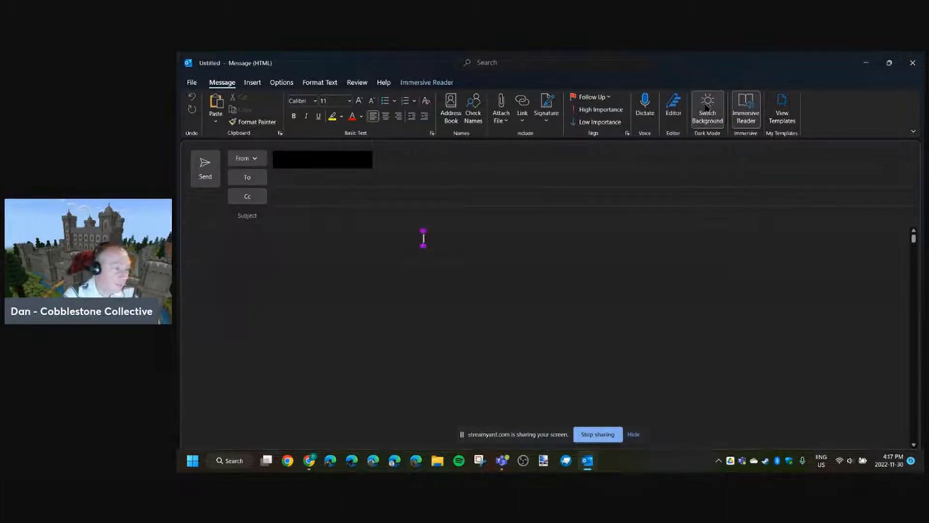
left_click(912, 64)
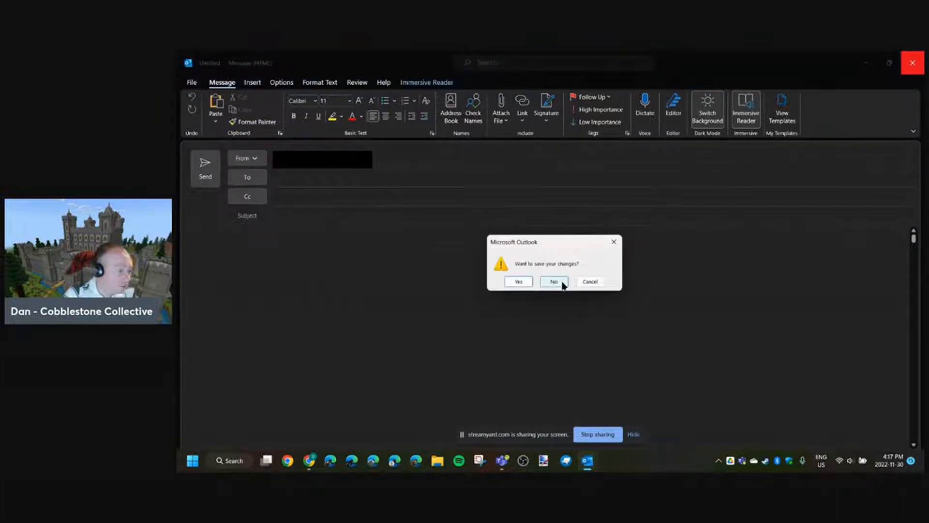
left_click(553, 281)
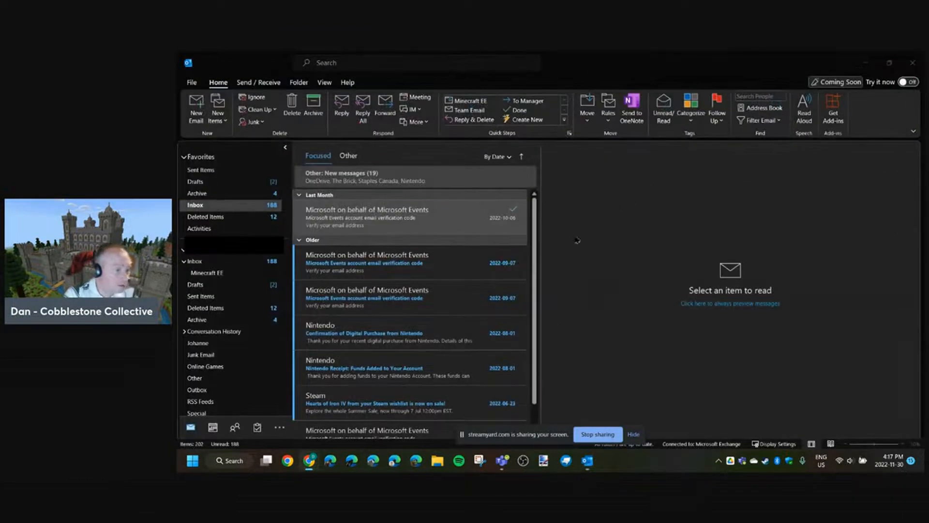
- View the Last Month email from Microsoft Events on a light background and return it to the dark one
left_click(434, 223)
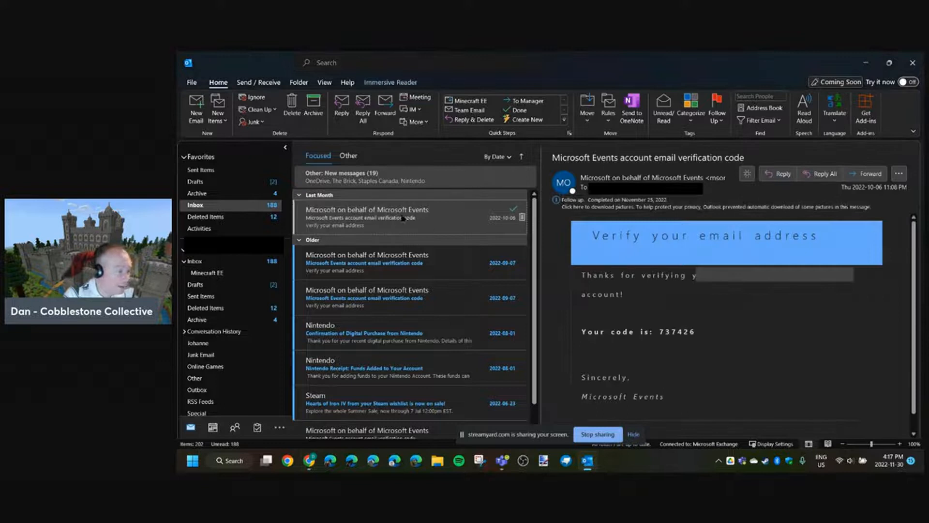
left_click(747, 174)
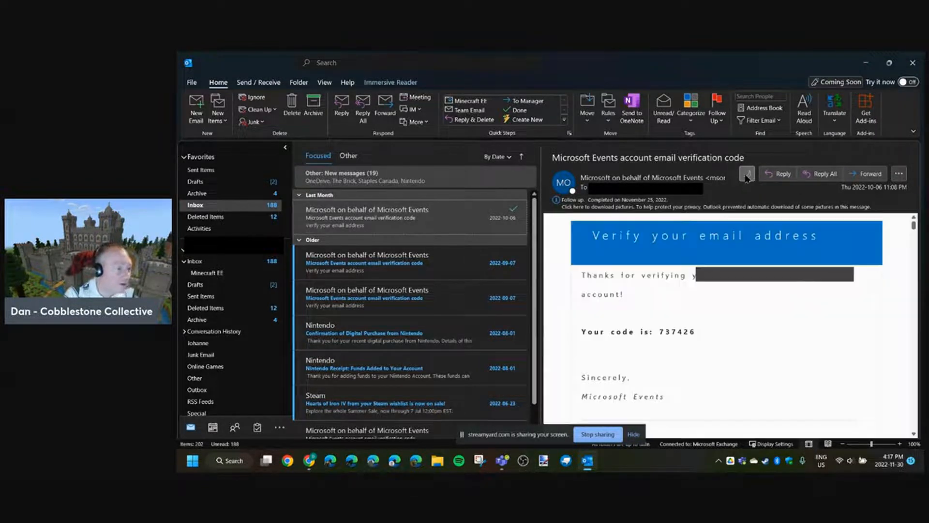
left_click(746, 174)
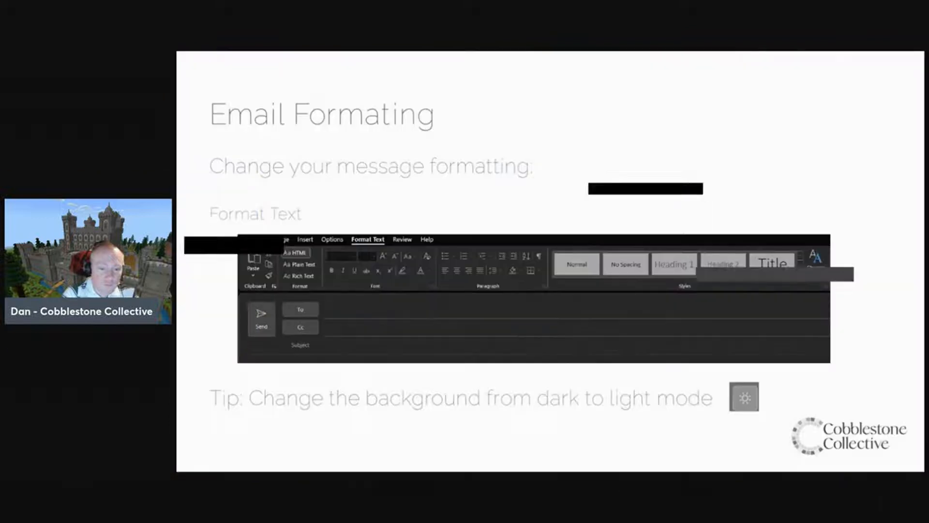
key("Right")
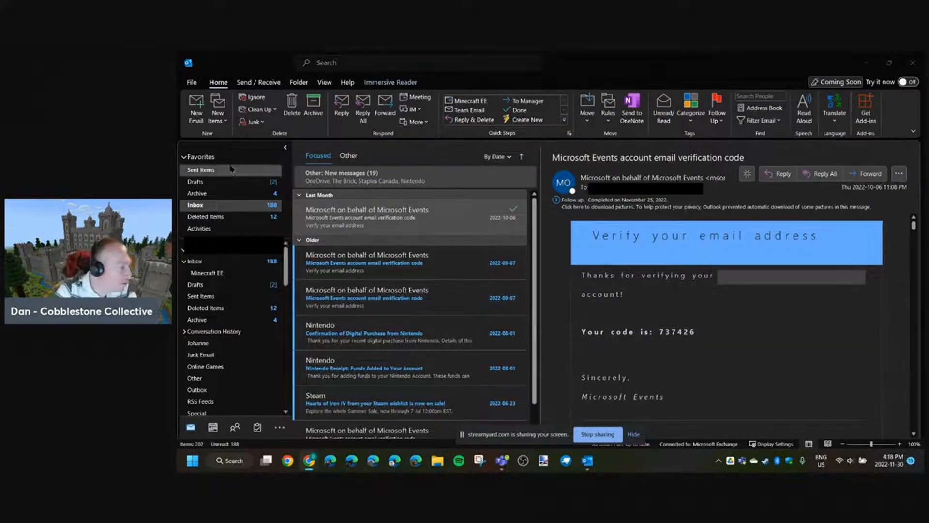
- Start a new email and dictate a paragraph above the signature about how dictating emails adds commas and periods
left_click(195, 105)
left_click(194, 105)
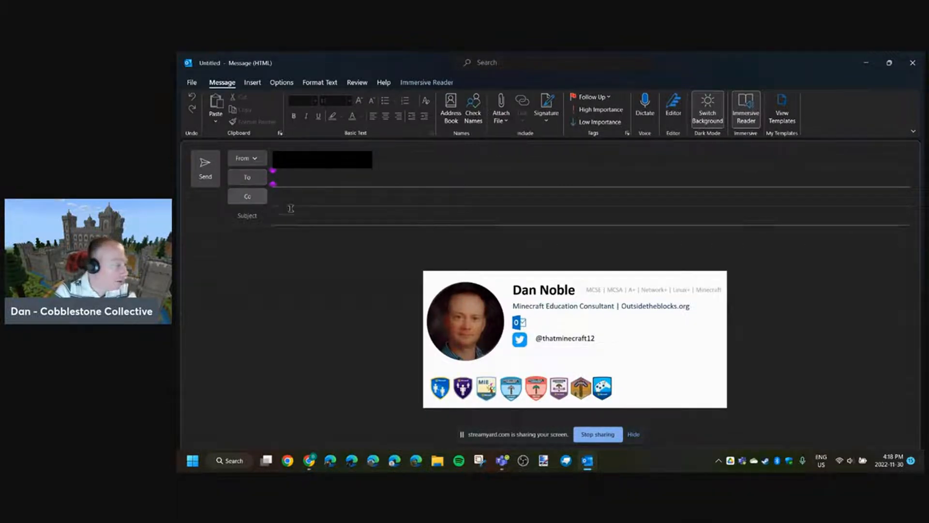
left_click(277, 246)
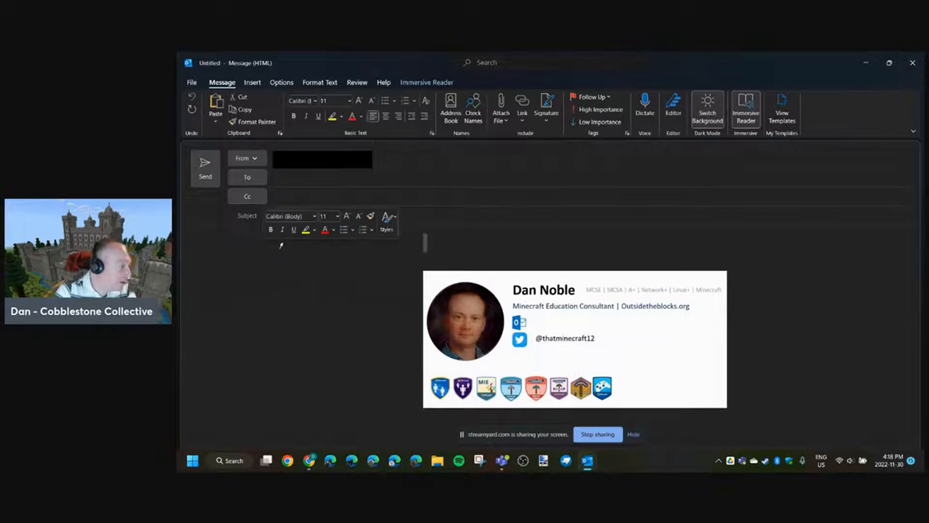
left_click(429, 250)
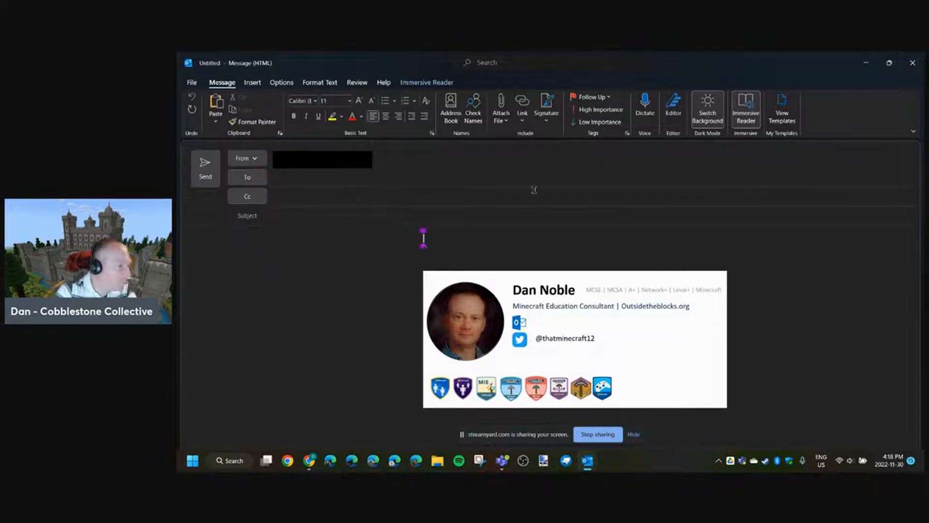
left_click(645, 112)
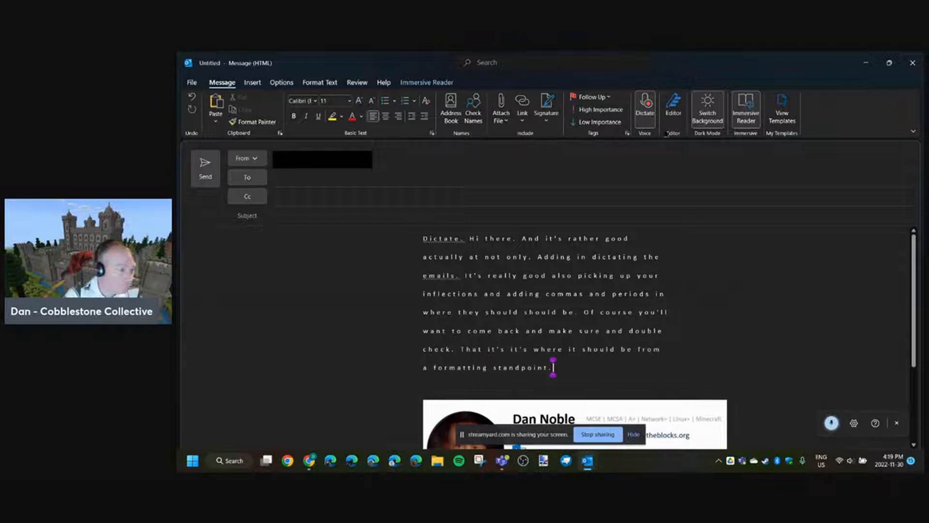
left_click(644, 107)
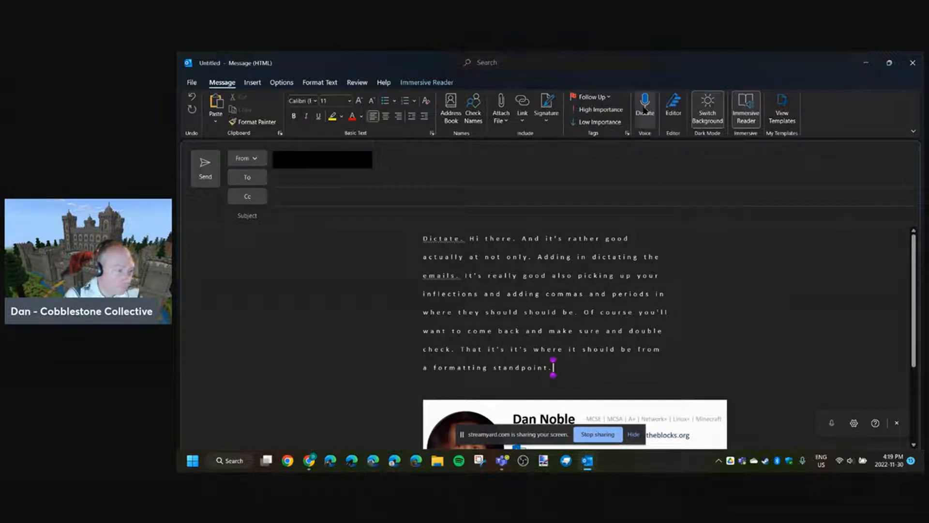
- Open the dictation settings and look through the available spoken languages without picking a different one
left_click(853, 422)
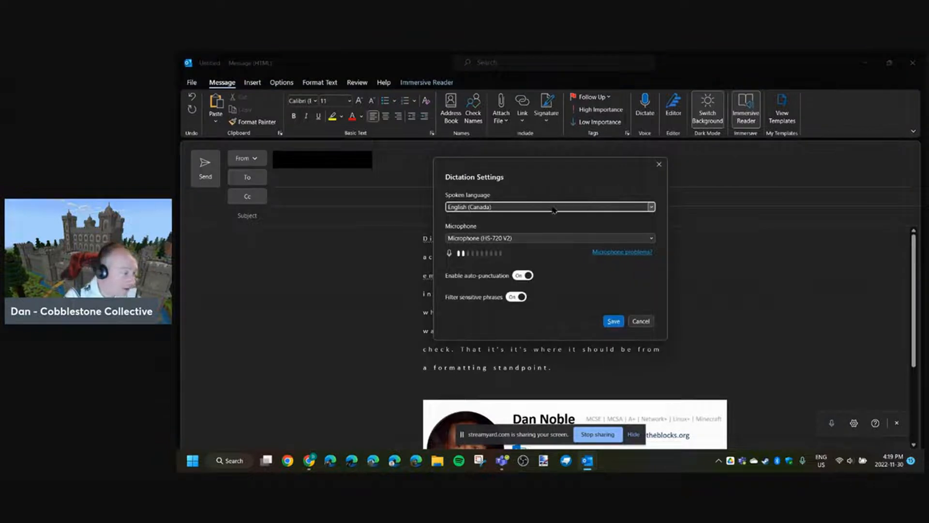
left_click(553, 208)
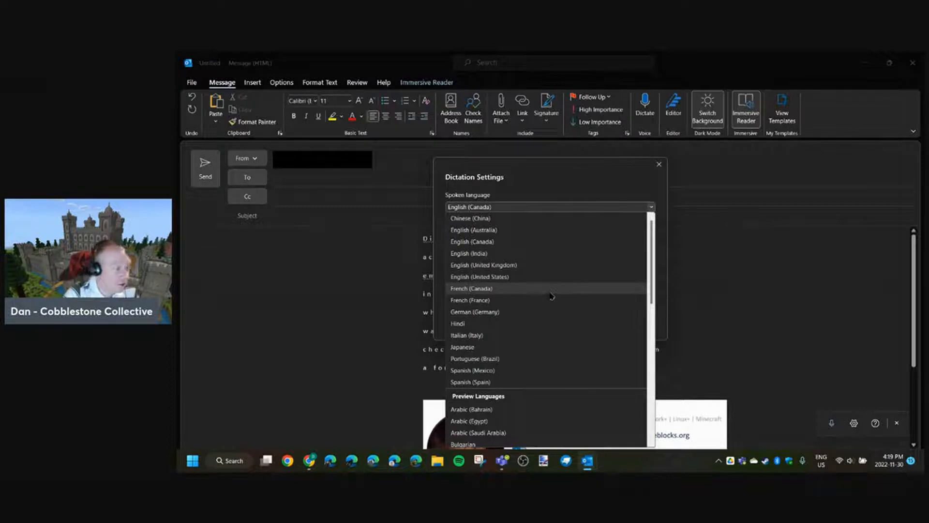
left_click(698, 266)
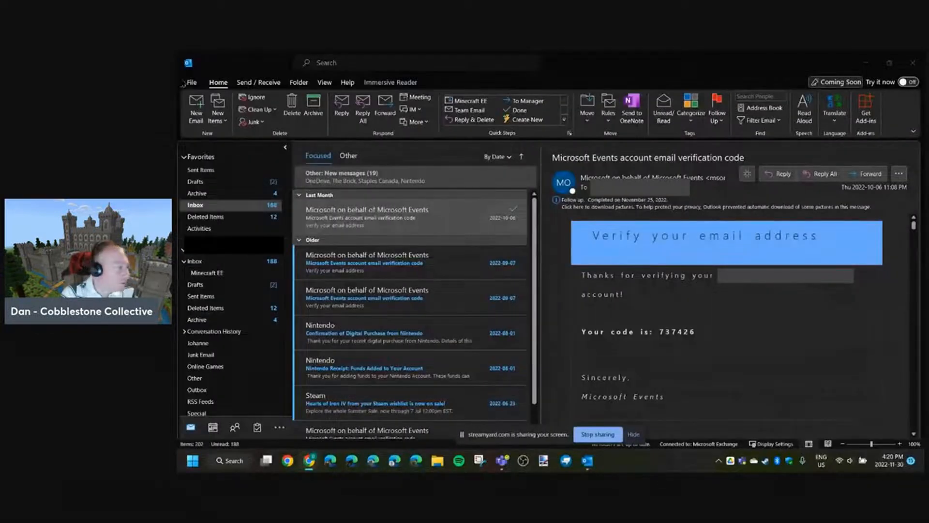
- Open the signature settings in the mail options and examine the existing Basic, DMC and DNC signatures
left_click(191, 82)
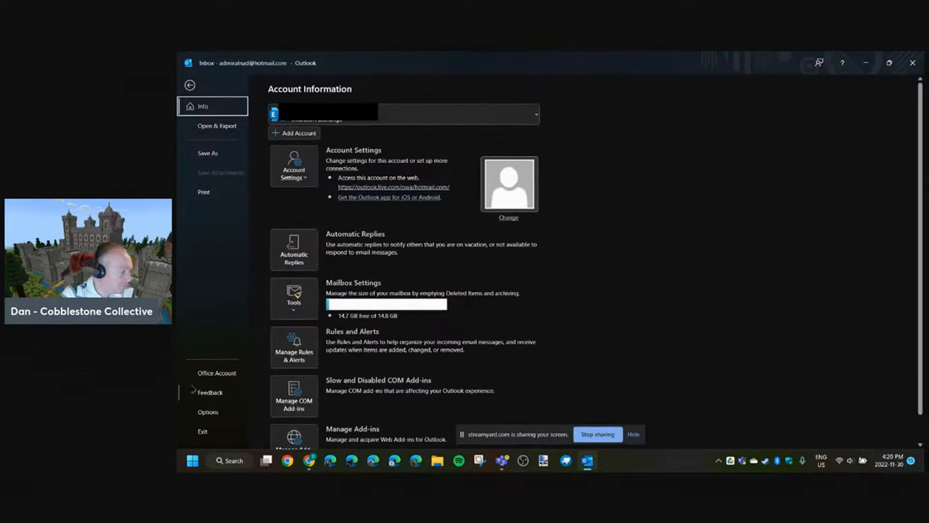
left_click(208, 412)
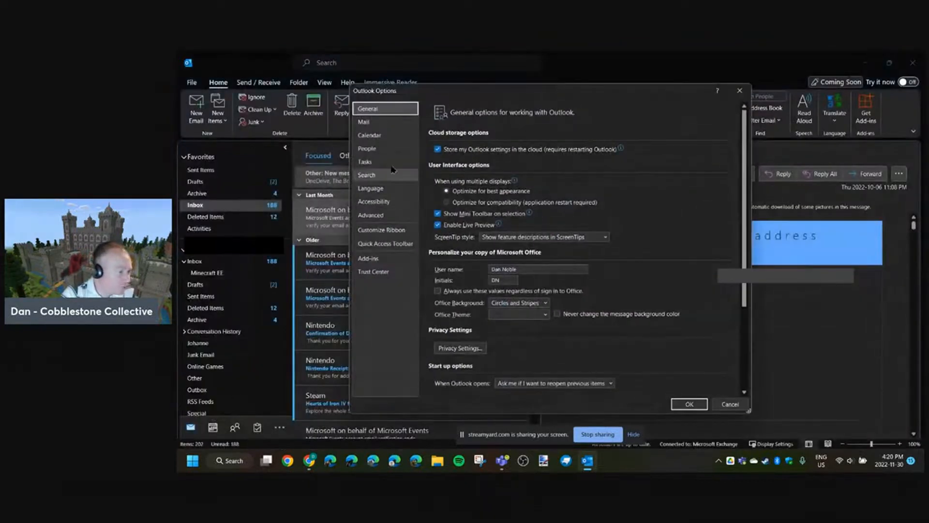
left_click(366, 125)
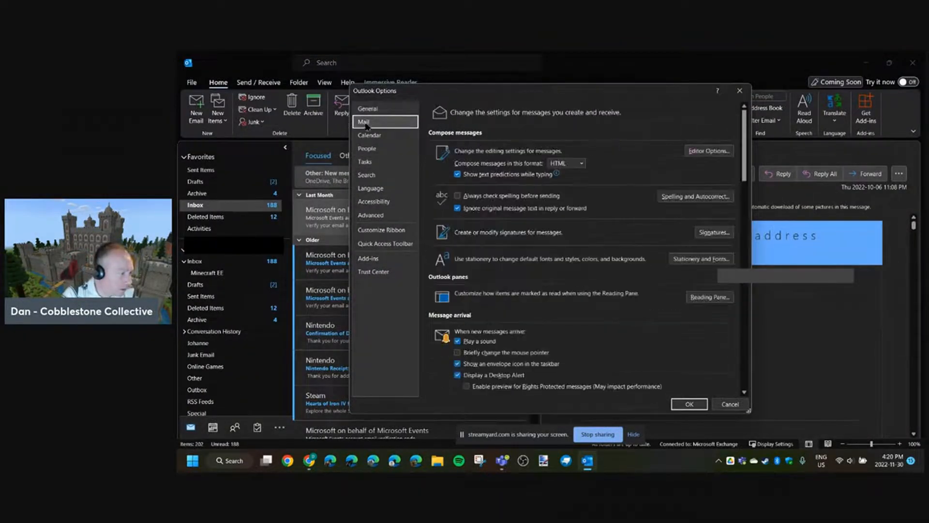
left_click(707, 233)
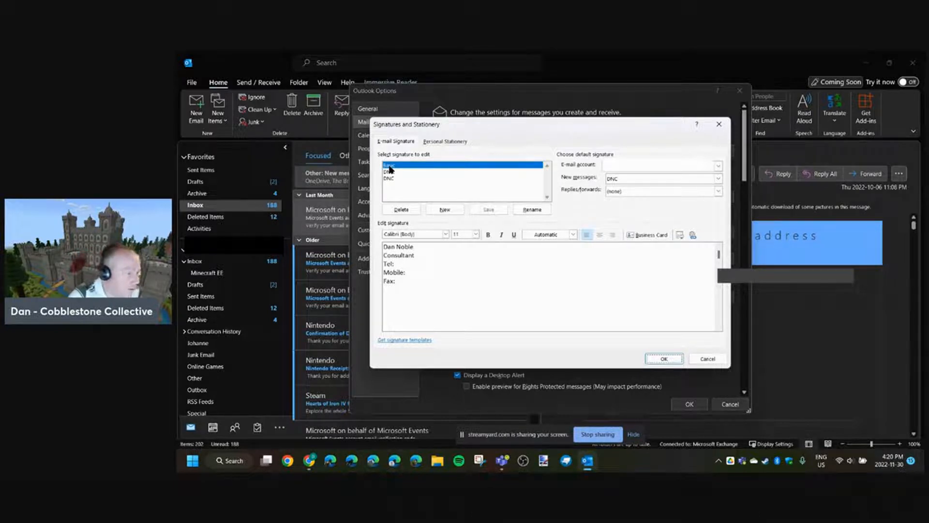
left_click(407, 272)
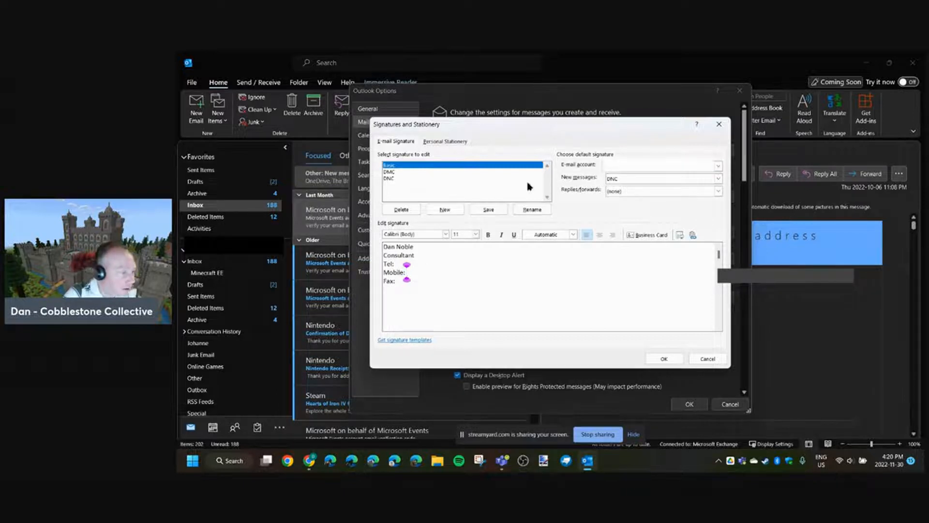
left_click(435, 173)
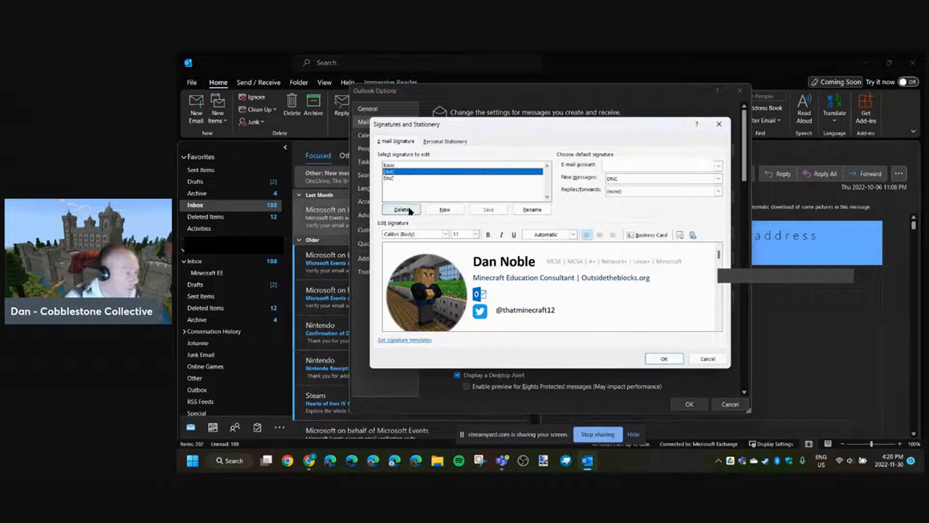
left_click(397, 178)
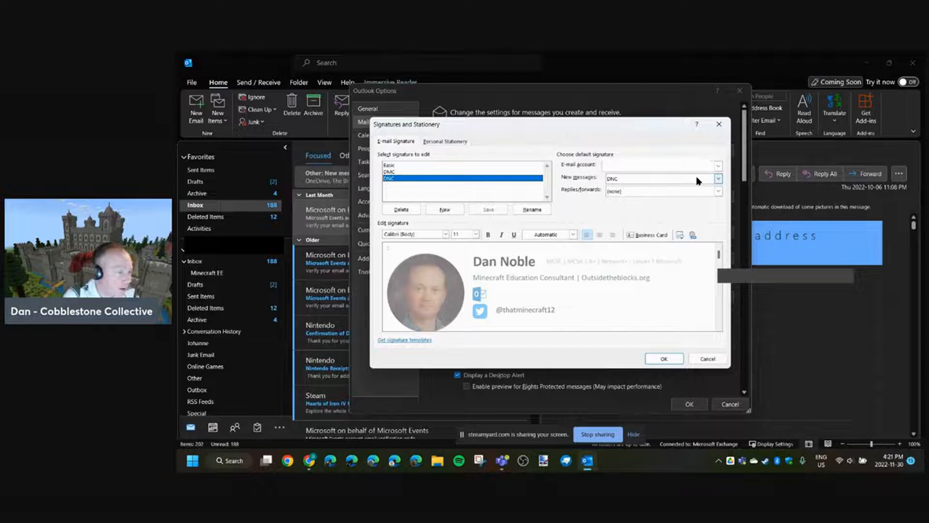
left_click(489, 172)
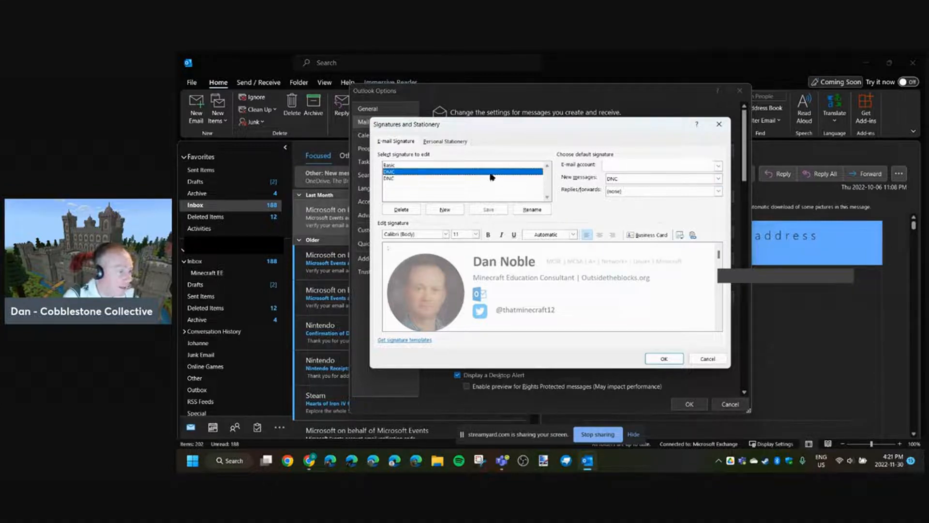
- Set the default signature for new messages to (none) and look over the signature choices for replies and forwards
left_click(623, 179)
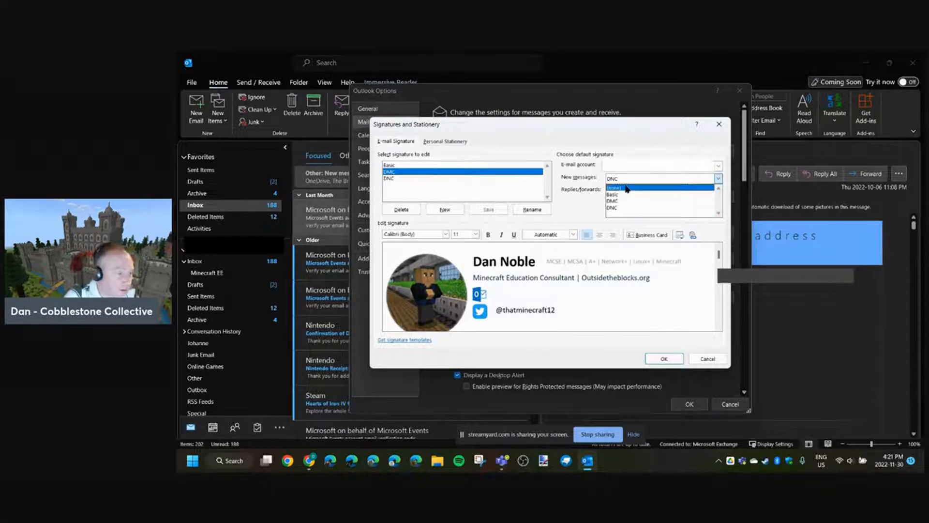
left_click(614, 187)
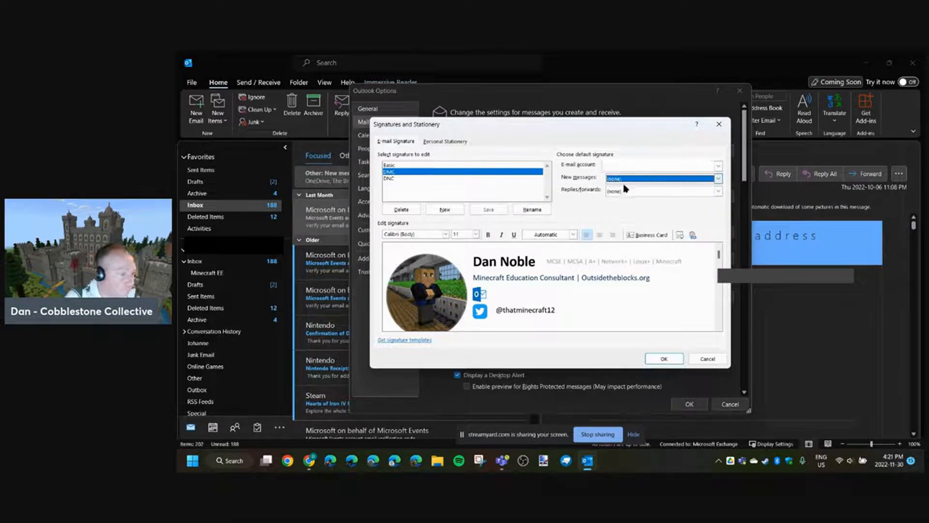
left_click(624, 191)
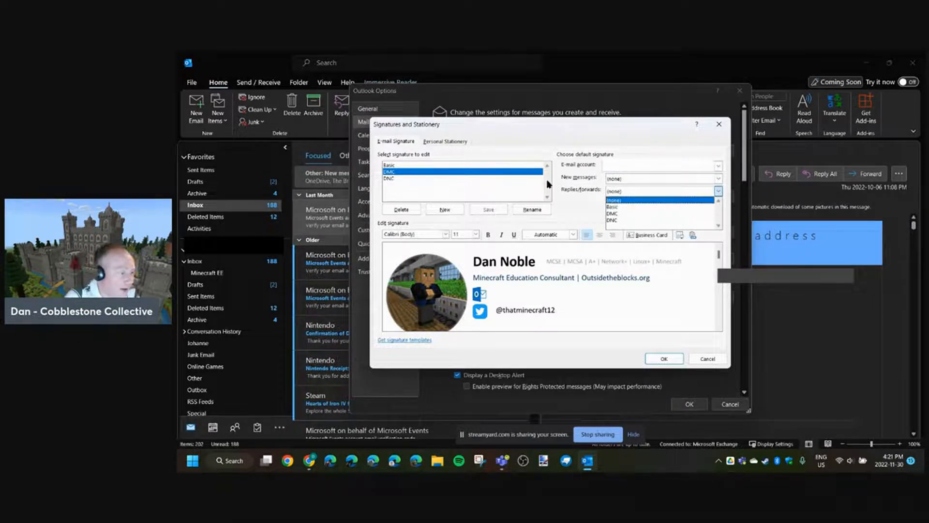
left_click(586, 189)
- Make Basic the default signature for new messages and save the mail options
left_click(414, 165)
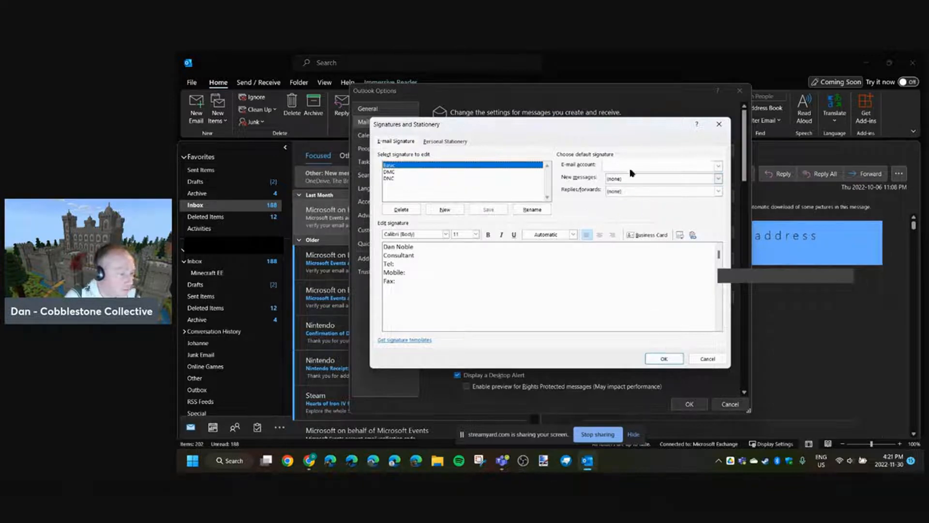
left_click(626, 179)
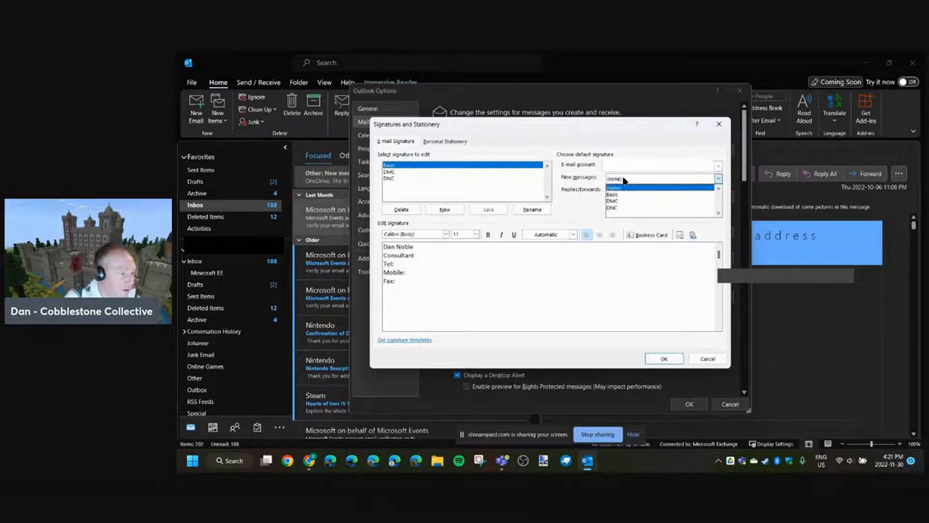
left_click(614, 195)
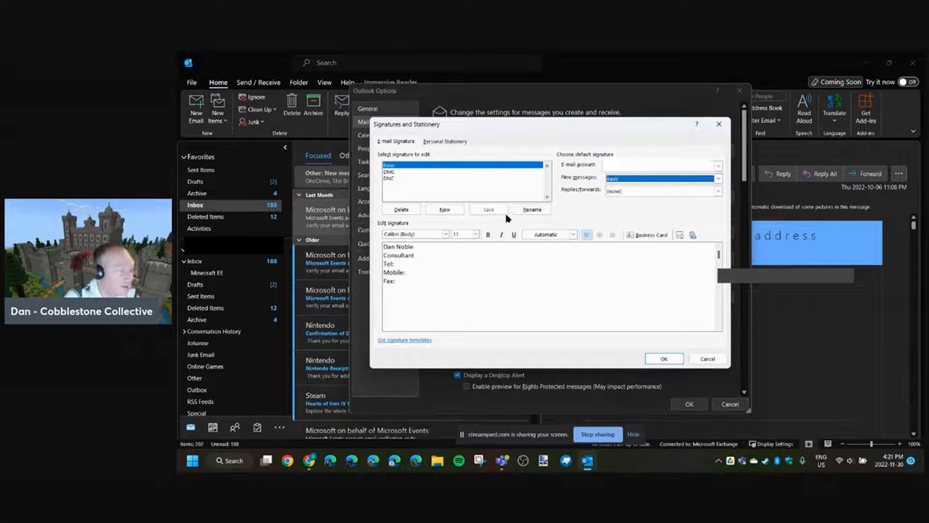
left_click(663, 358)
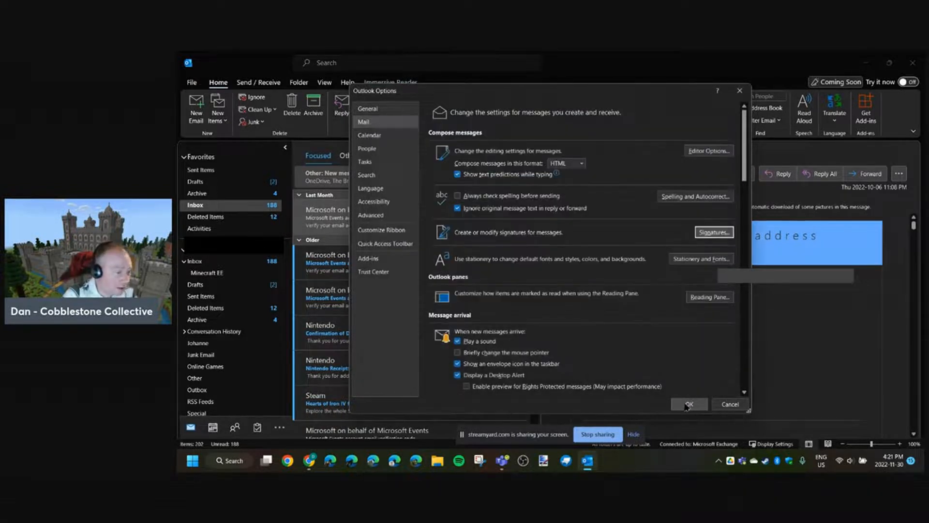
left_click(688, 404)
- Start a new email and replace its default signature with the DNC one
left_click(196, 109)
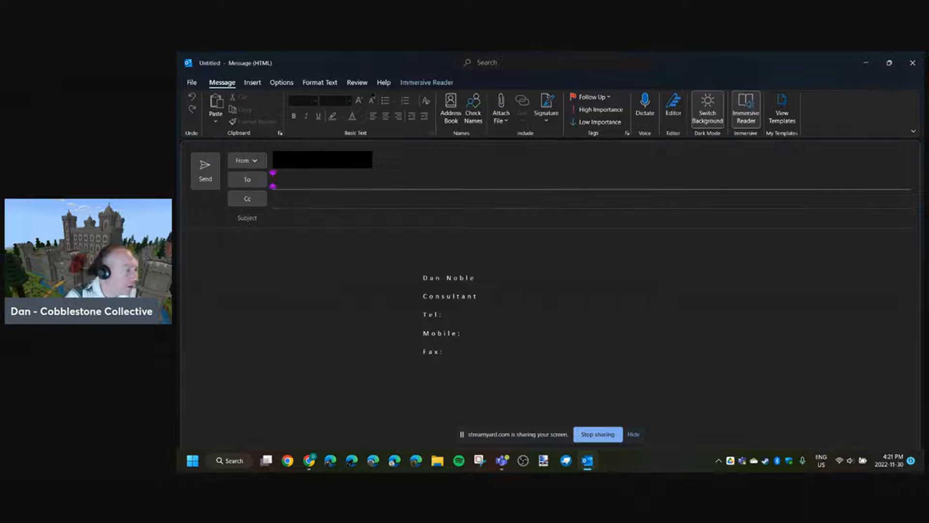
left_click(250, 83)
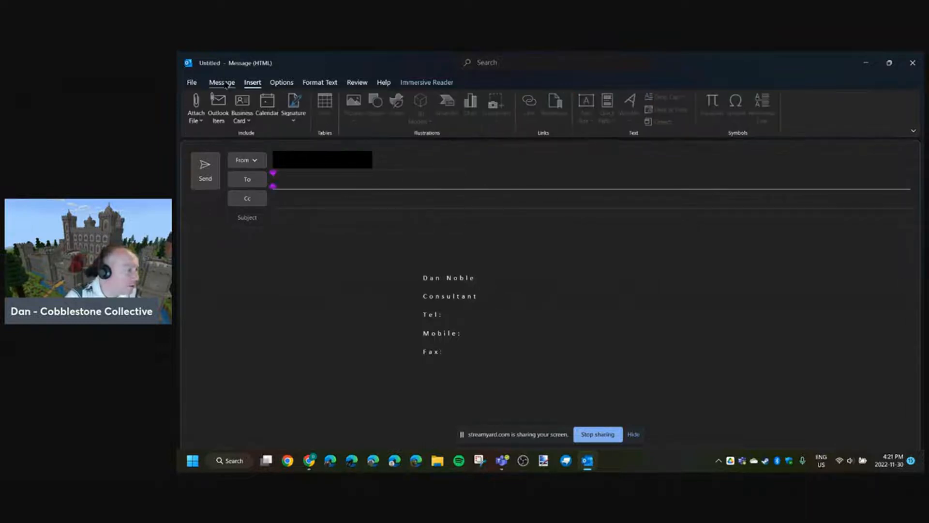
left_click(223, 83)
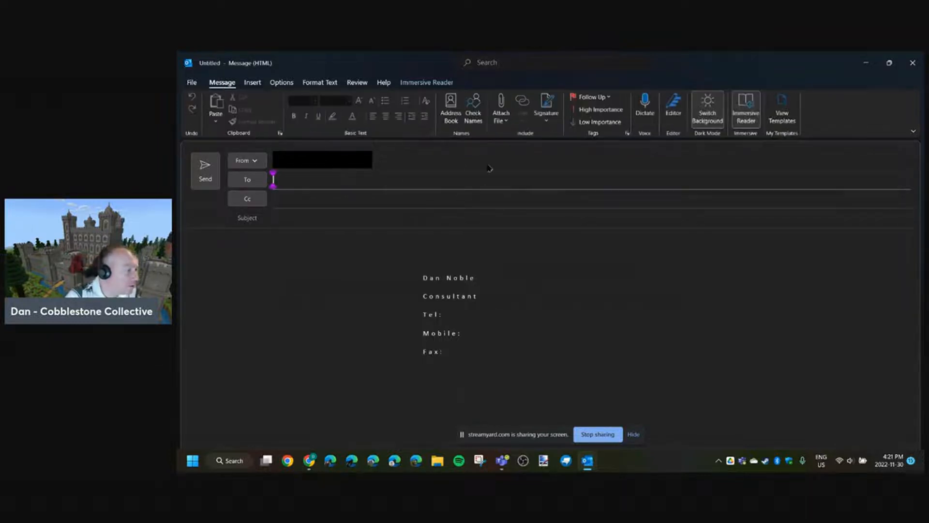
left_click(546, 107)
left_click(557, 151)
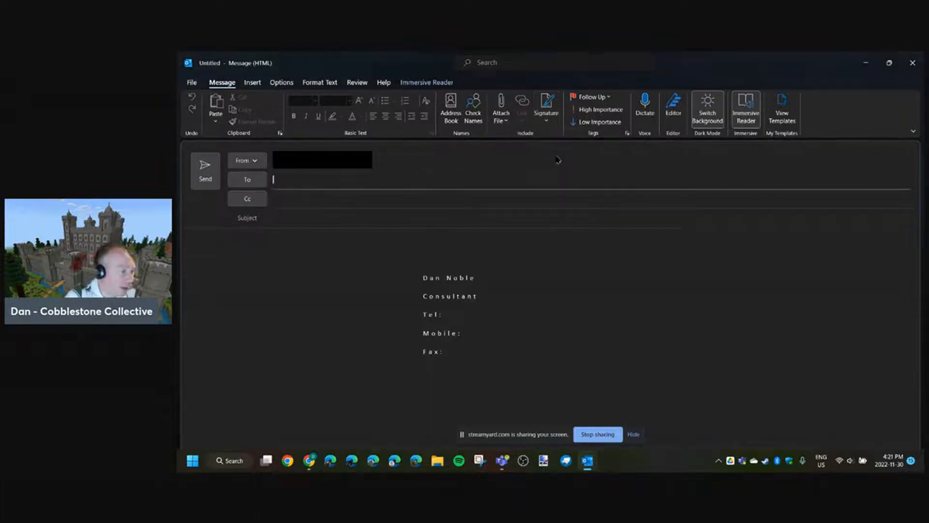
left_click(548, 120)
left_click(557, 163)
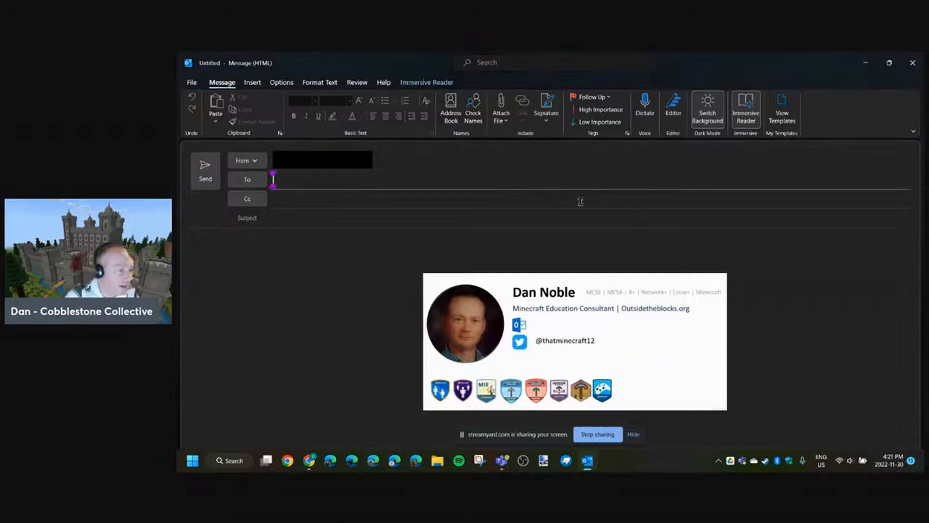
- Create a new signature named Basic 2 and enter the sender's full name as its text
left_click(551, 119)
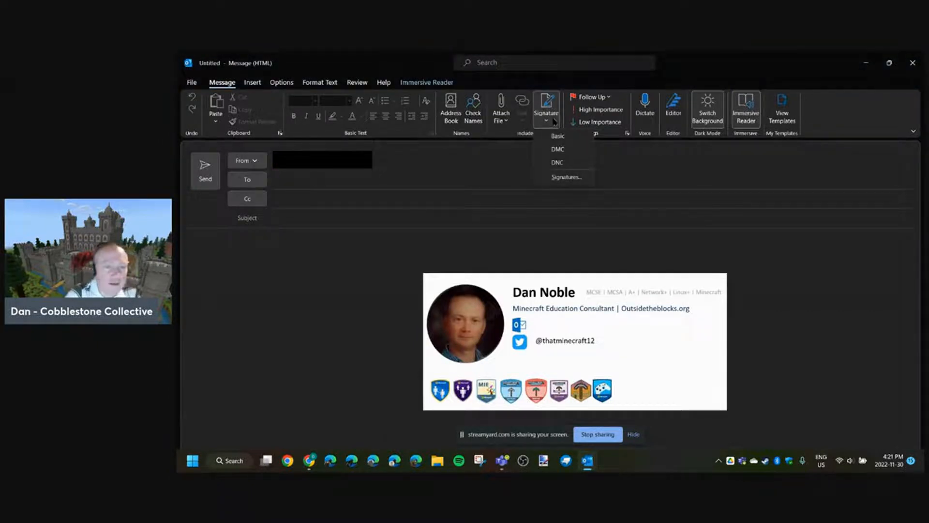
left_click(735, 247)
left_click(565, 177)
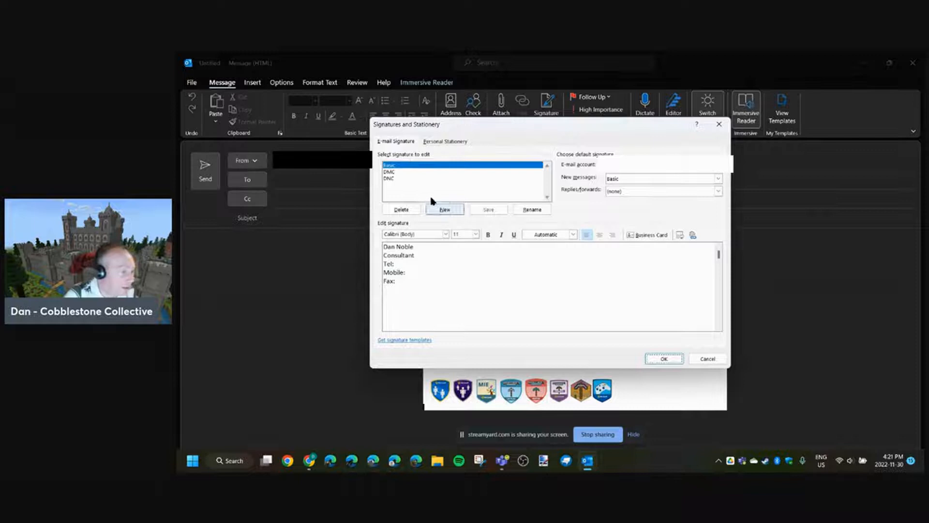
left_click(400, 178)
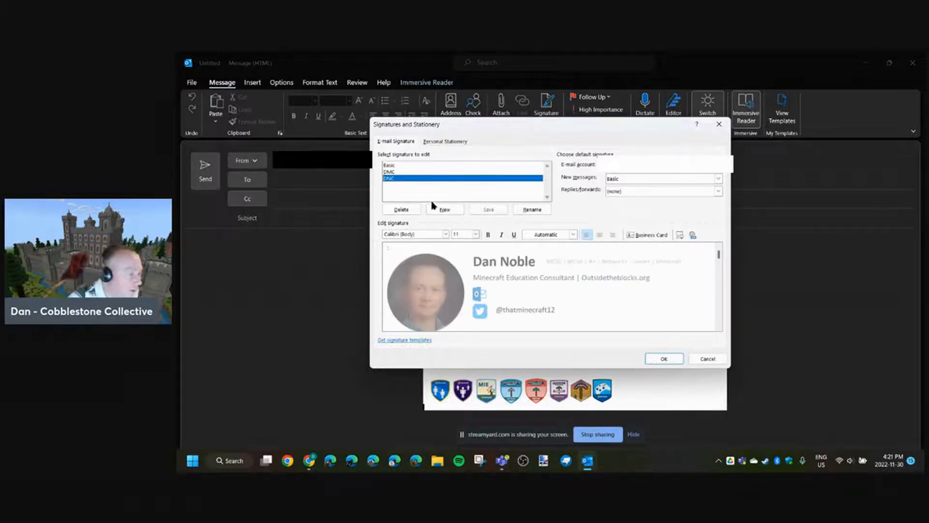
left_click(441, 209)
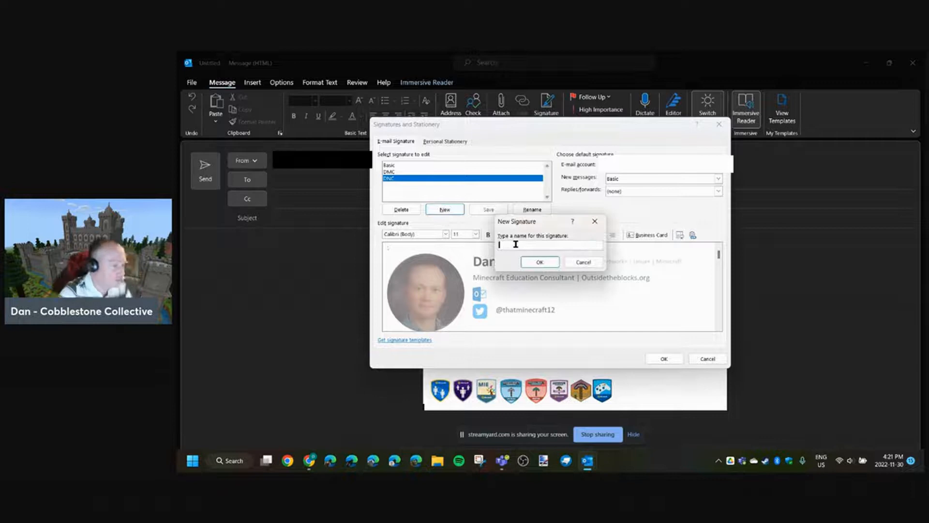
type("Basic 2")
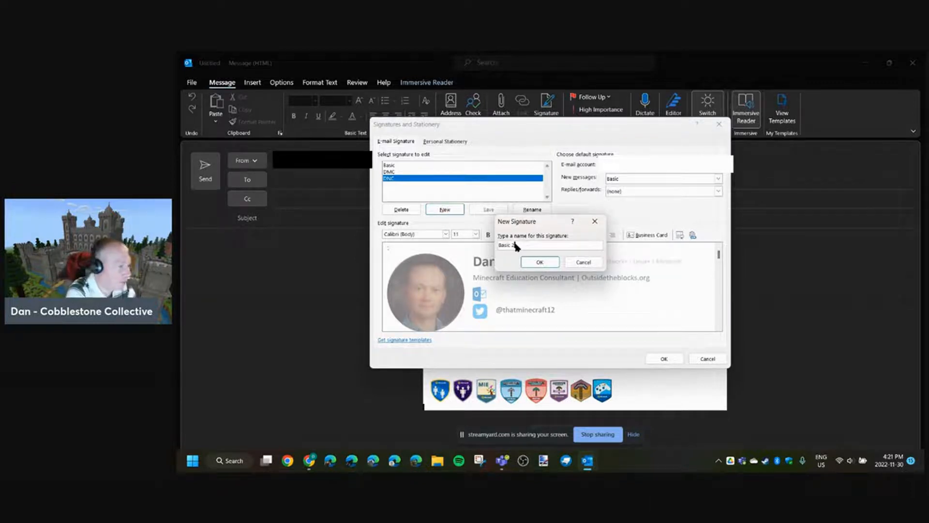
left_click(540, 262)
left_click(450, 252)
type("Dan Noble")
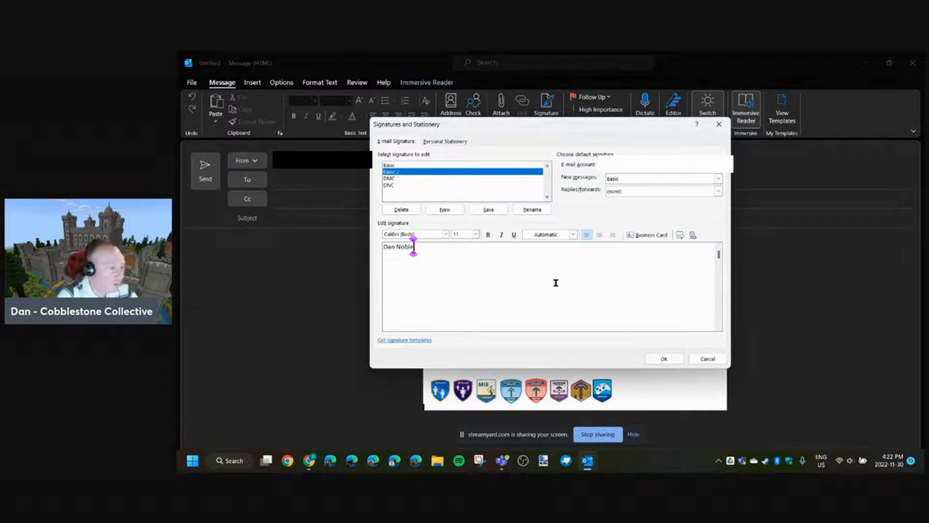
- Insert DNM Signature.png from the Consulting > Outside the Blocks folder on Google Drive into the Basic 2 signature and save it
left_click(679, 235)
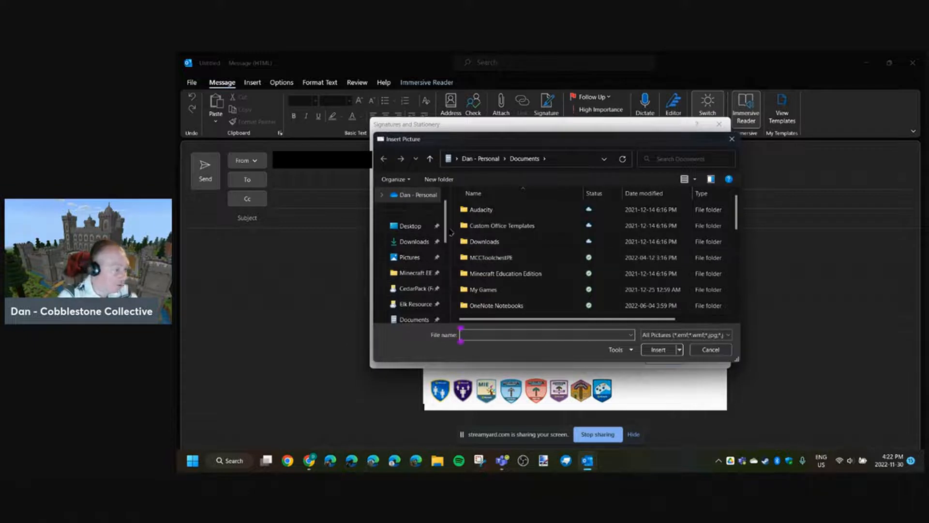
scroll(449, 246, "down", 1)
left_click_drag(449, 246, 450, 278)
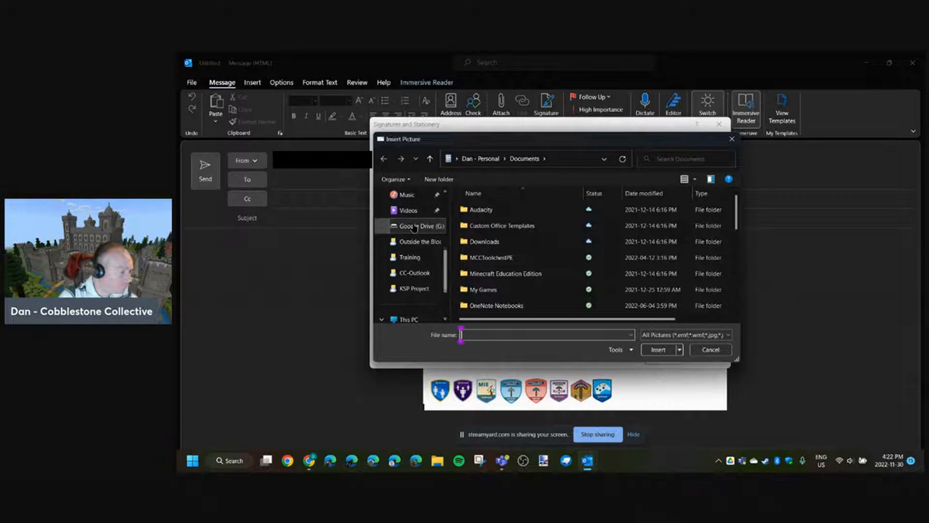
left_click(416, 226)
double_click(479, 242)
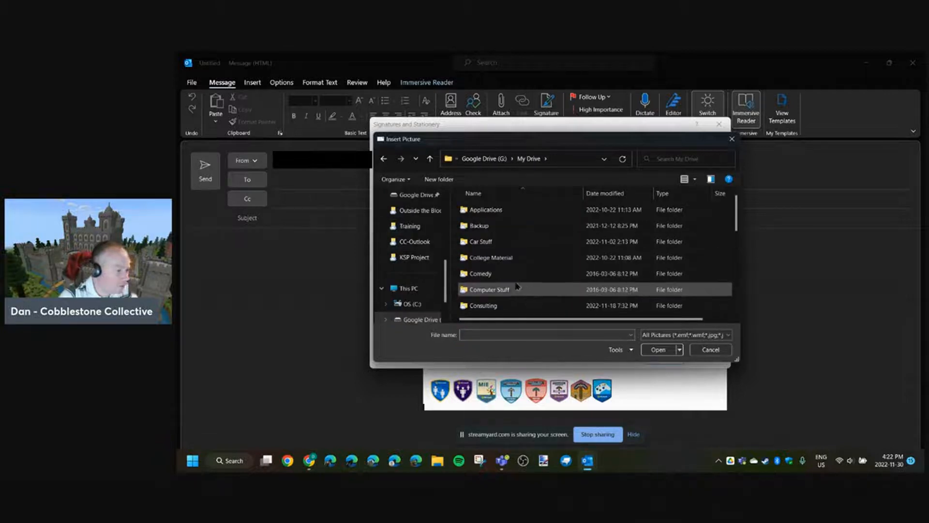
double_click(504, 305)
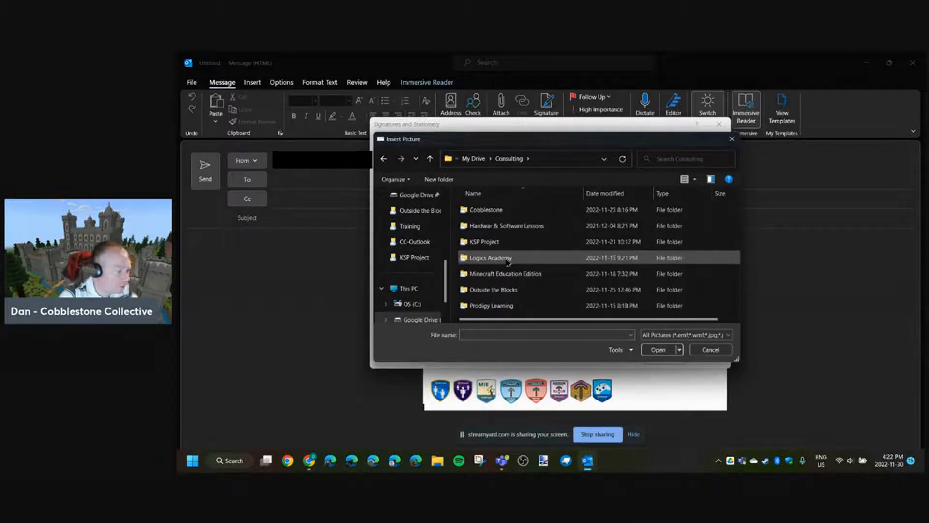
double_click(500, 291)
scroll(498, 257, "down", 1)
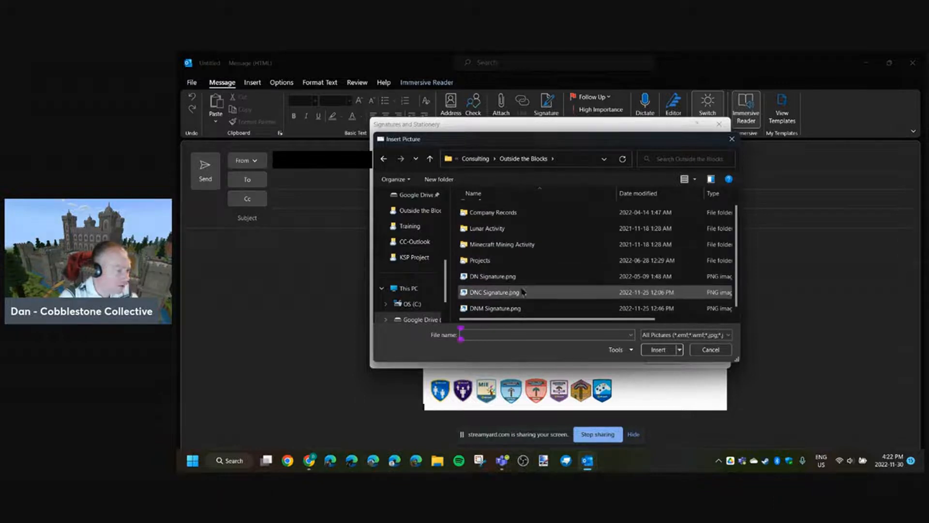
left_click(491, 308)
left_click(653, 349)
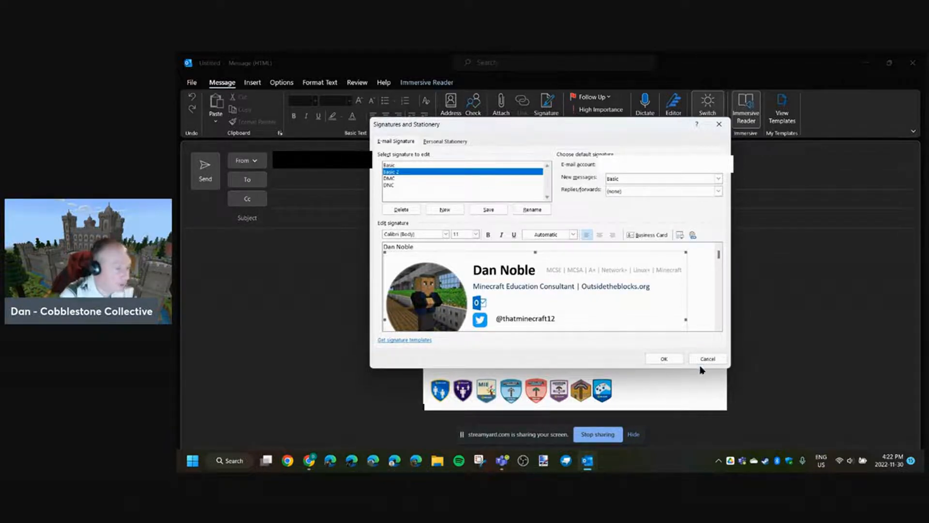
left_click(663, 359)
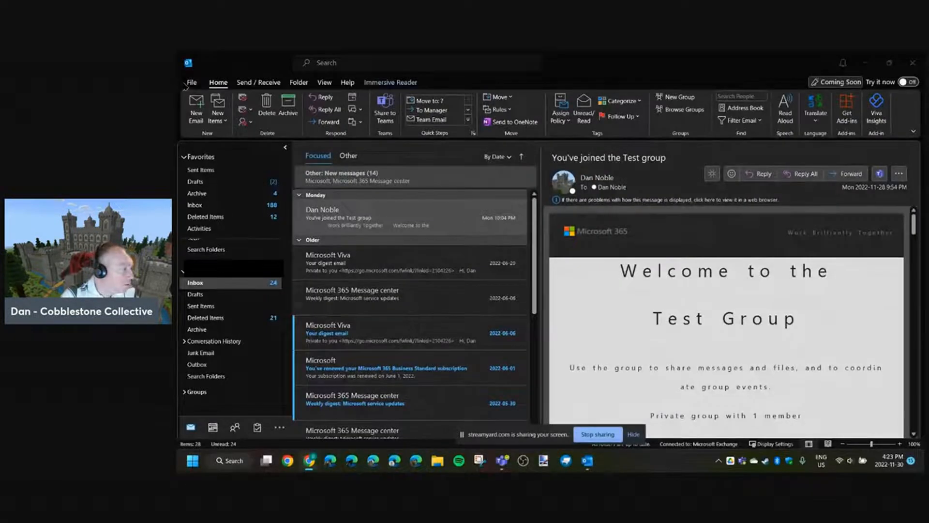
- Turn on automatic replies for the mailbox and restrict them to a time range
left_click(190, 82)
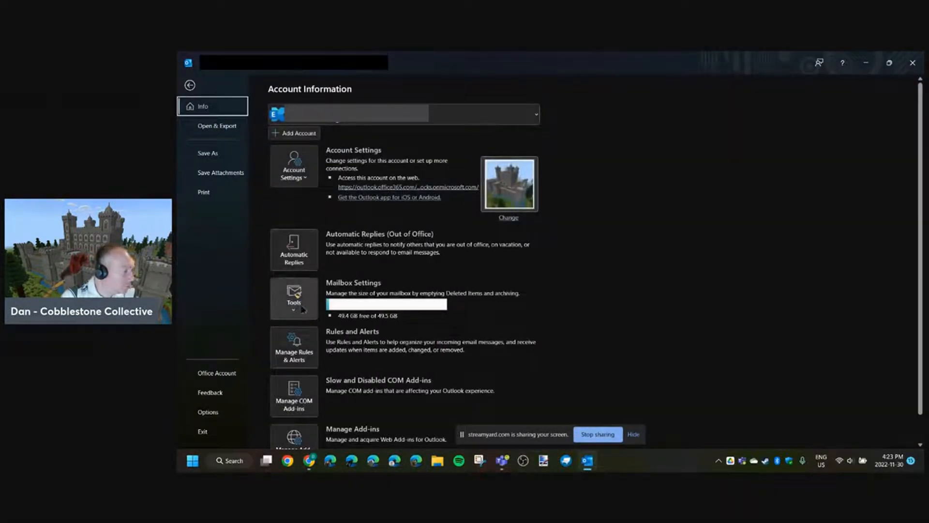
left_click(299, 252)
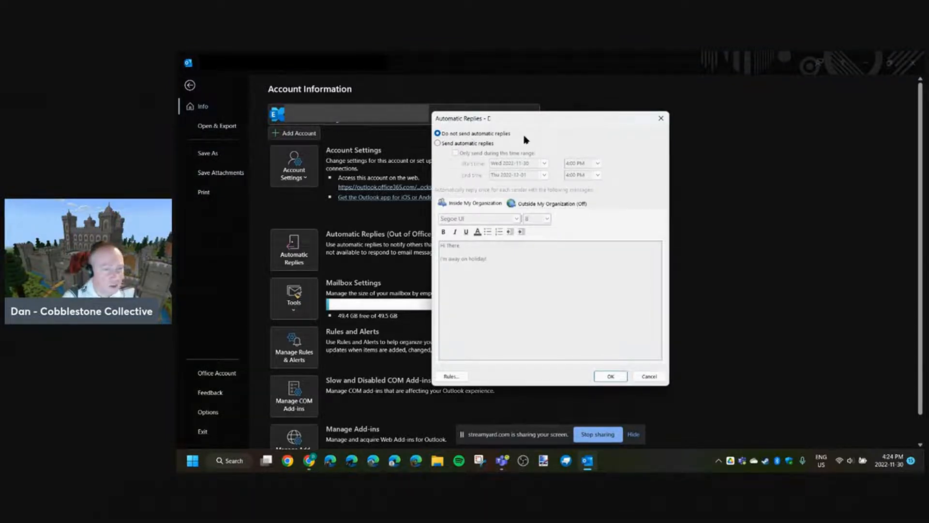
left_click(475, 144)
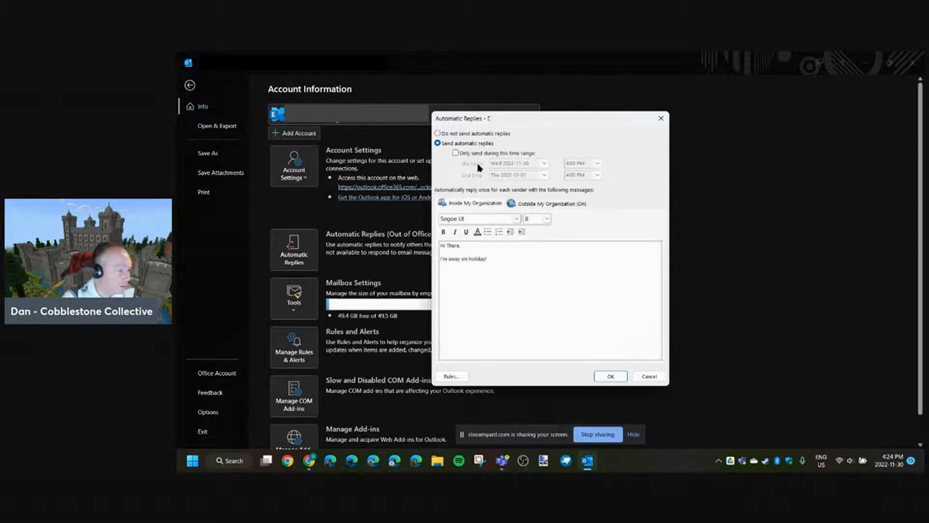
left_click(475, 154)
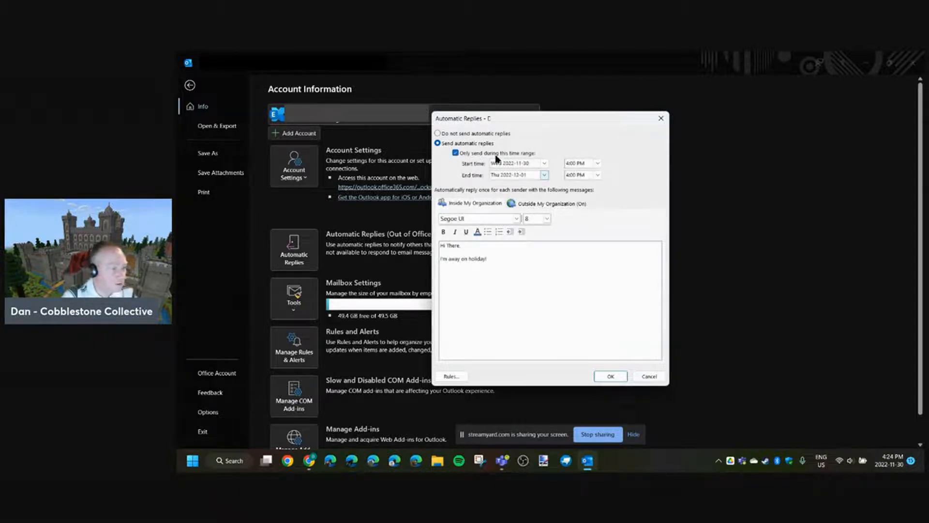
left_click(477, 154)
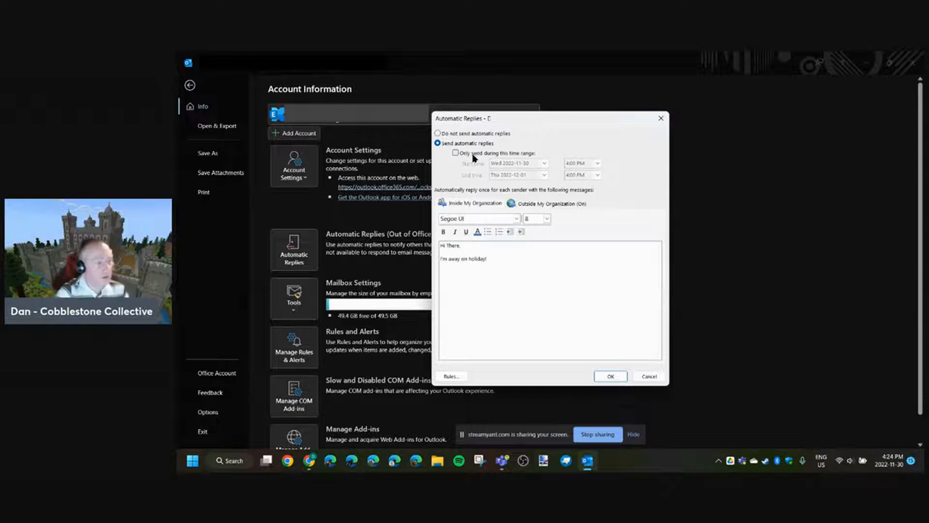
left_click(496, 155)
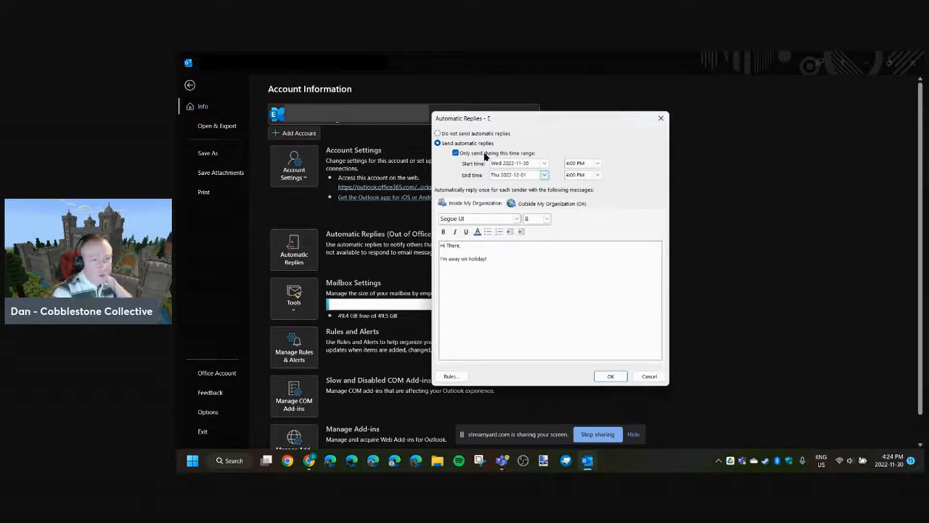
left_click(477, 153)
left_click(477, 155)
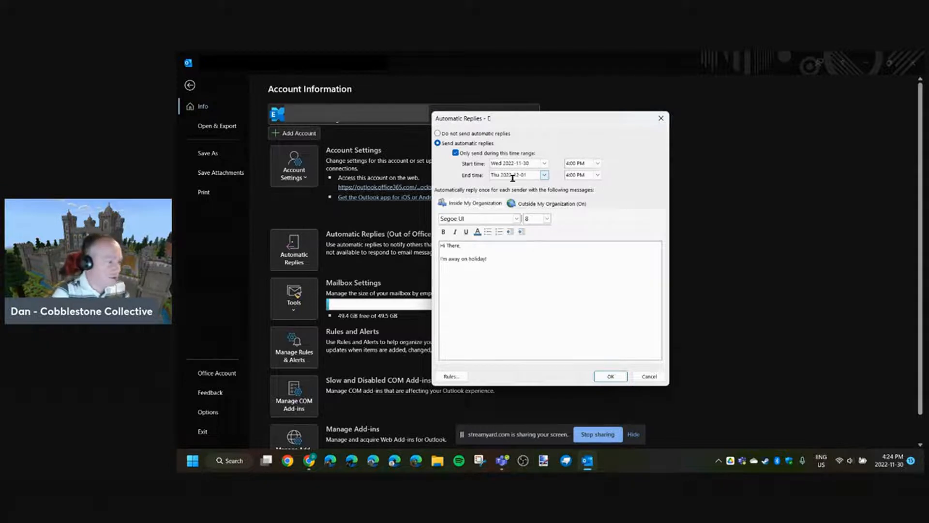
- Set the automatic replies to start at 9:00 AM and to end on Thu 2022-12-22 at 5:00 PM
left_click(544, 165)
left_click(544, 166)
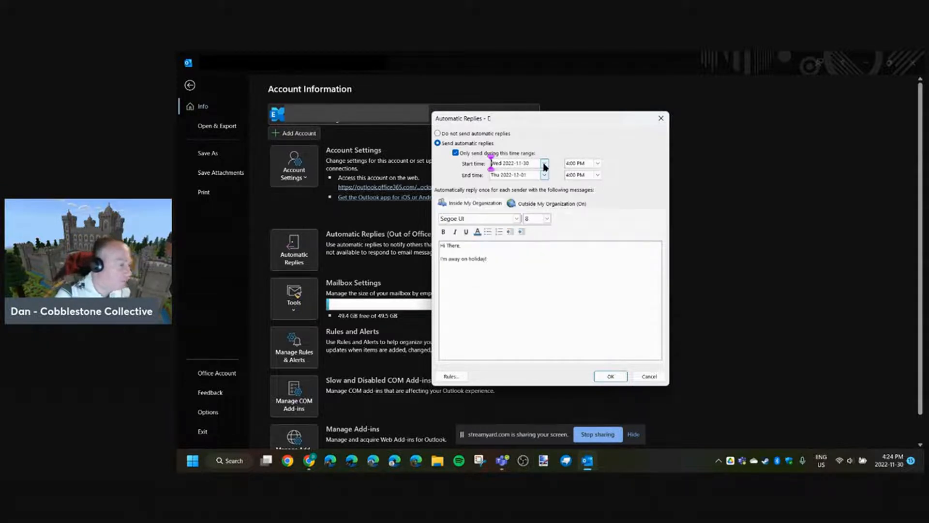
left_click(545, 176)
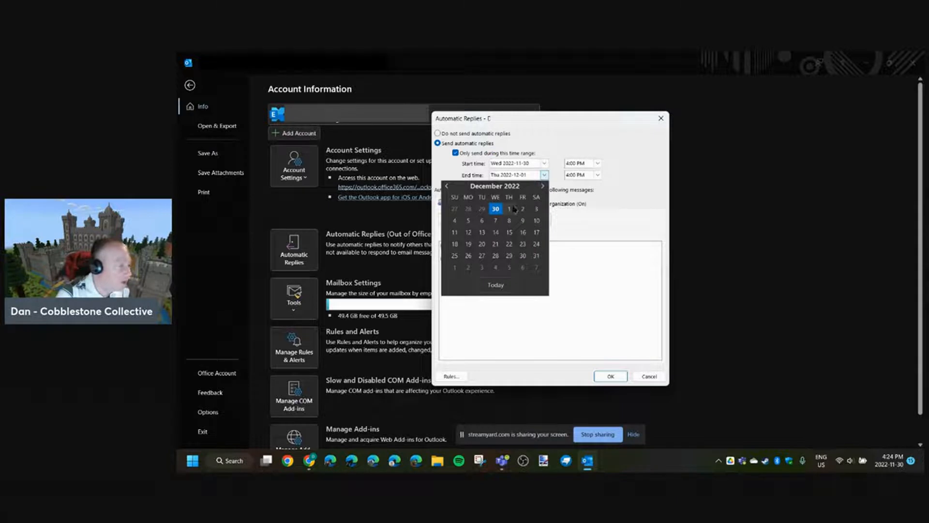
left_click(509, 244)
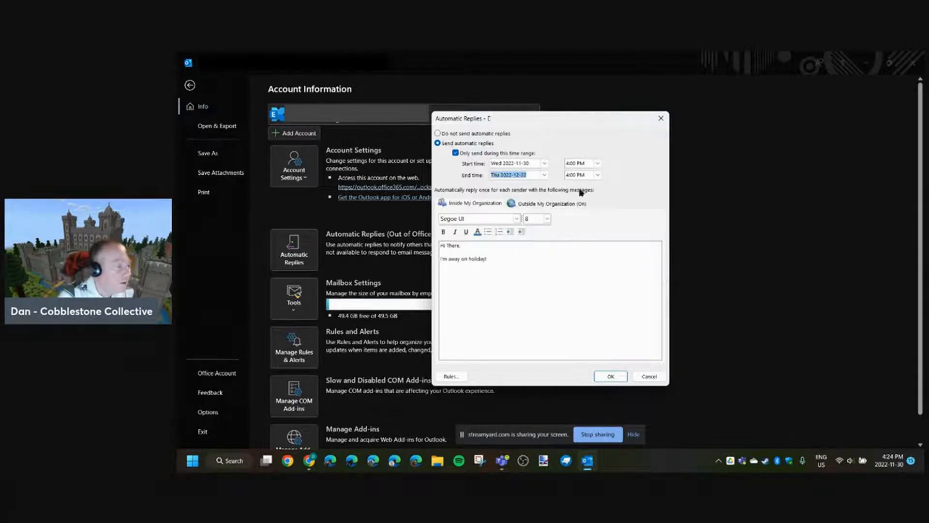
left_click(597, 164)
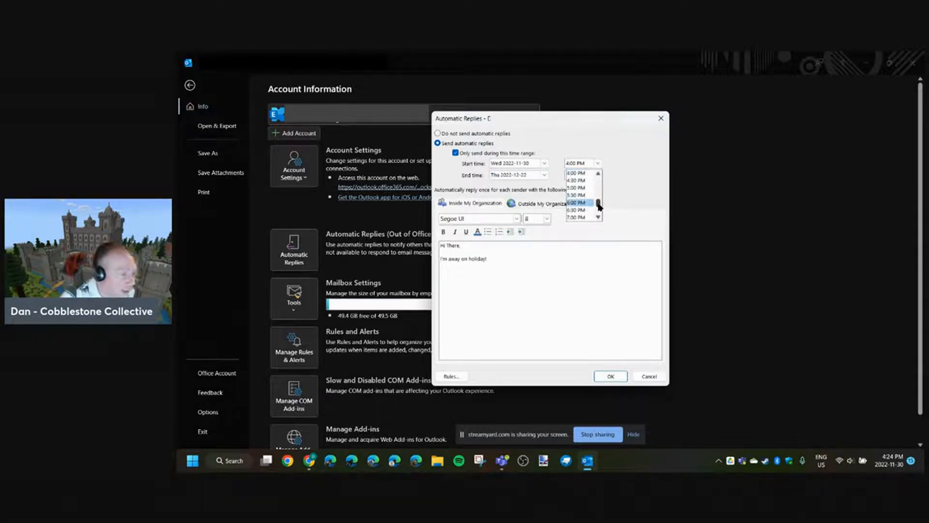
left_click_drag(599, 203, 597, 194)
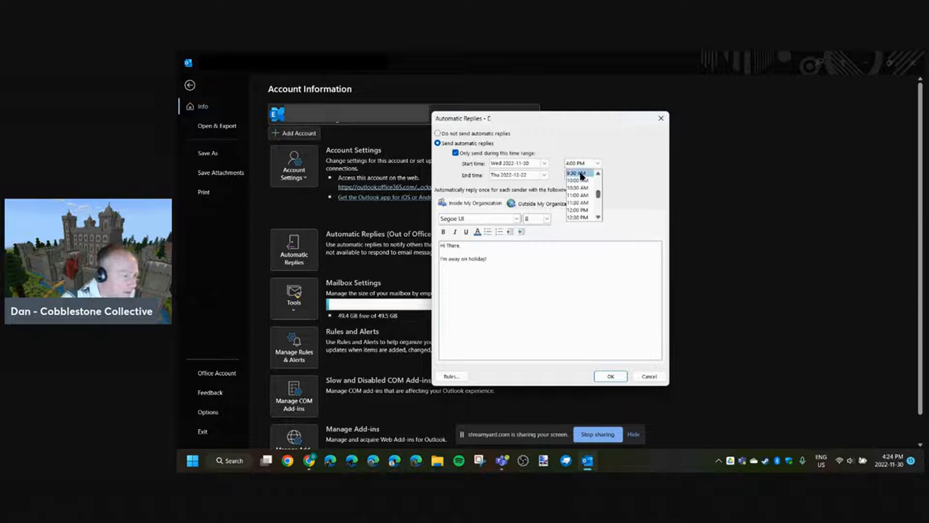
left_click(599, 174)
left_click(583, 173)
left_click(597, 175)
left_click(581, 199)
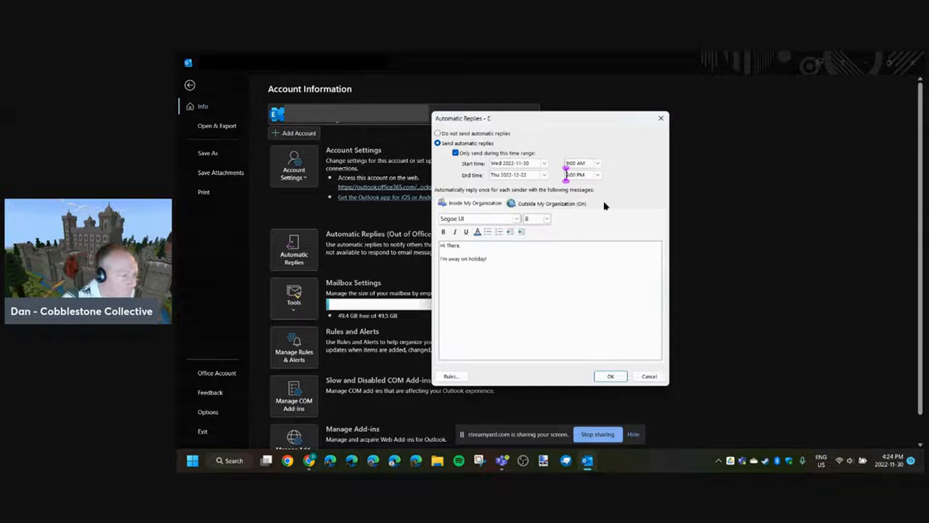
- Review the inside and outside reply messages, limit outside replies to My Contacts only, and save the automatic replies
left_click(543, 204)
left_click(477, 204)
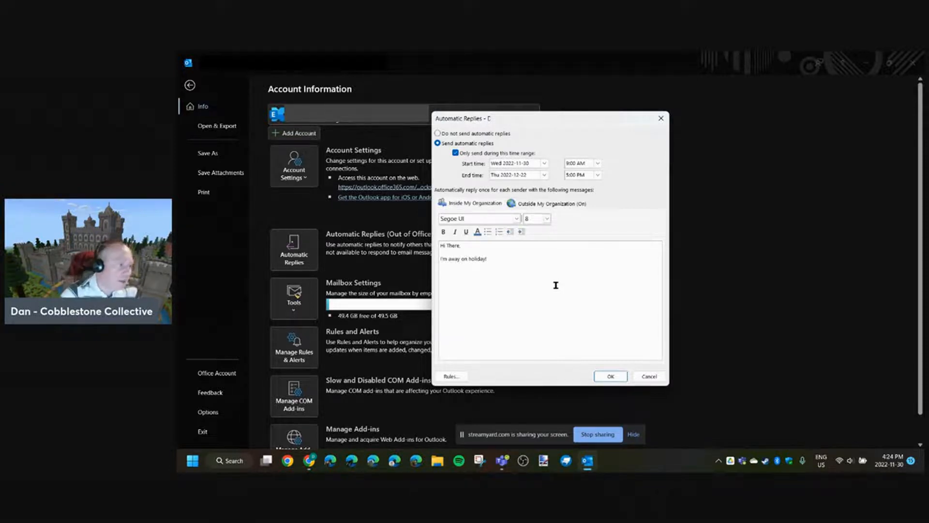
left_click(506, 260)
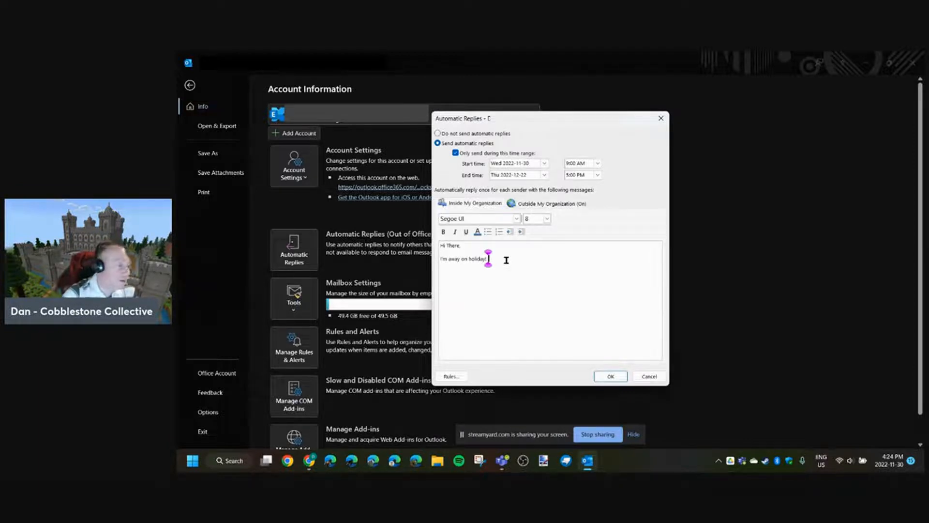
left_click(543, 204)
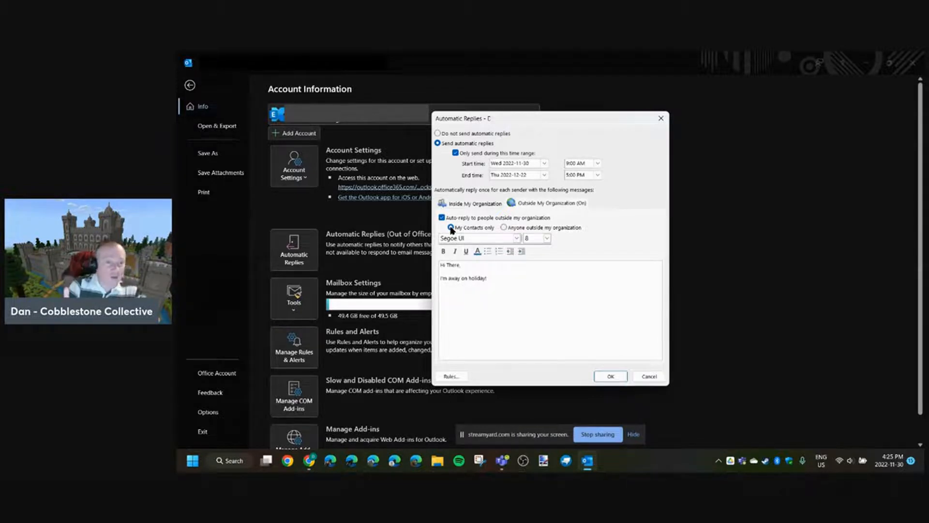
left_click(504, 227)
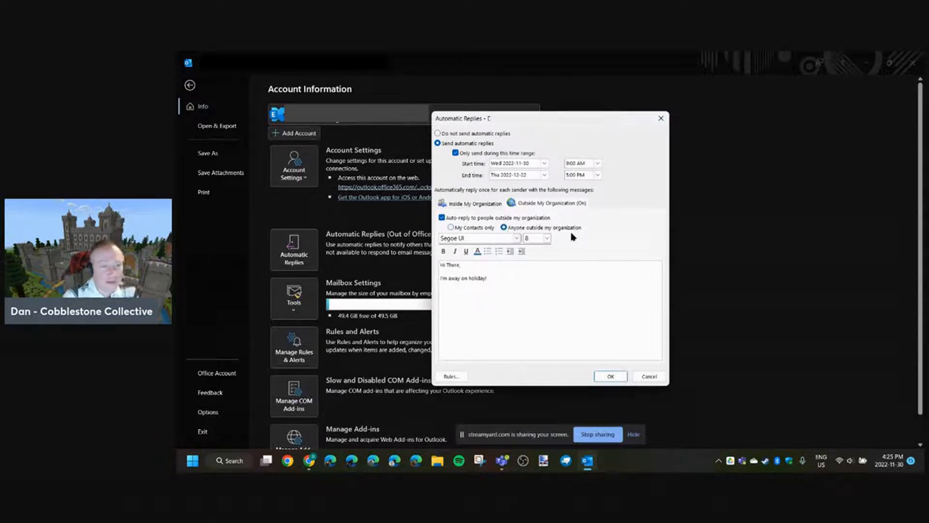
left_click(452, 227)
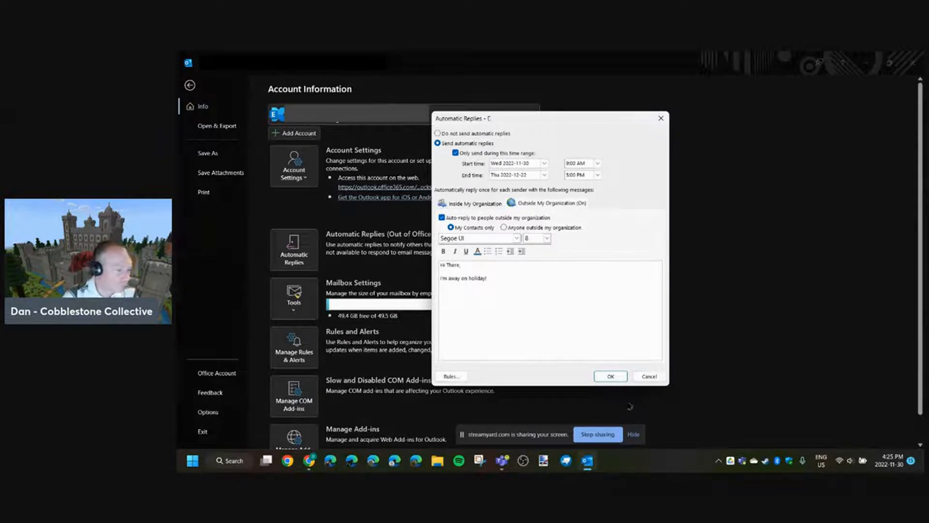
left_click(602, 377)
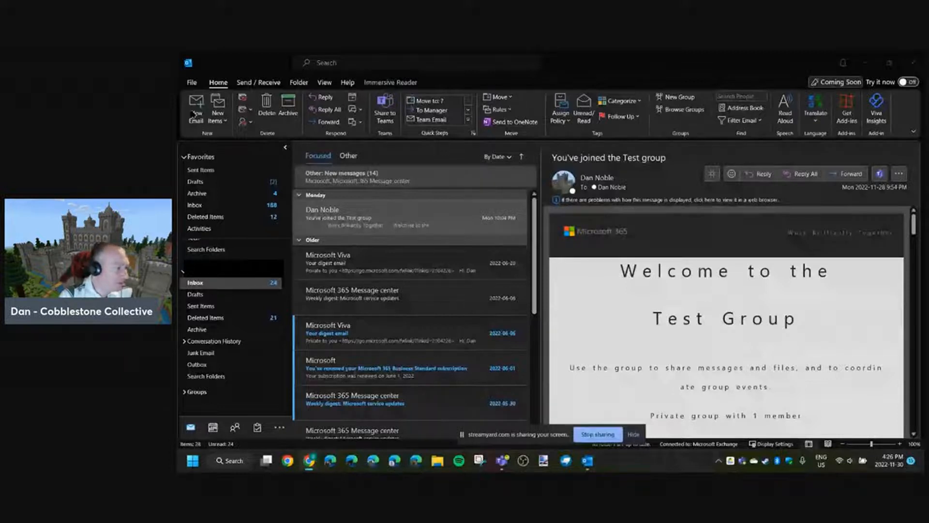
- Start a new email, show its Bcc field and place the cursor in it
left_click(195, 111)
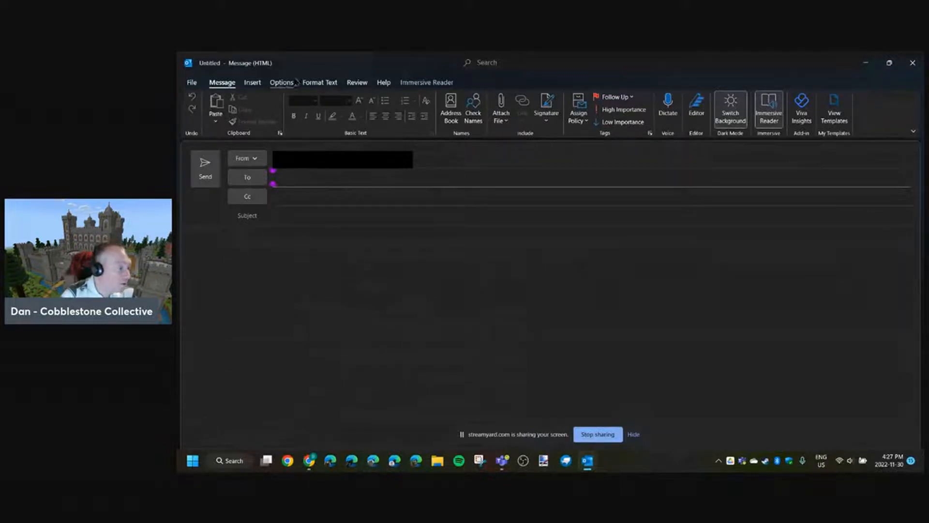
left_click(283, 84)
left_click(288, 107)
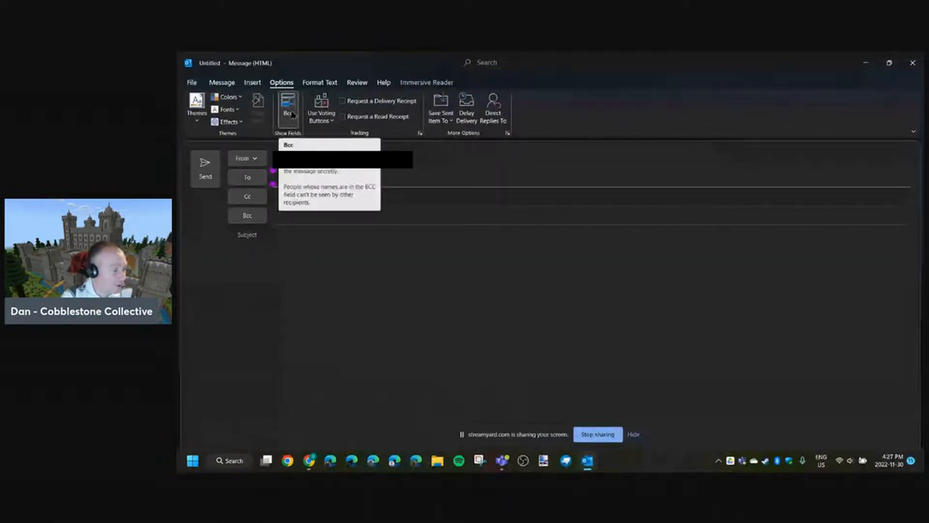
left_click(292, 215)
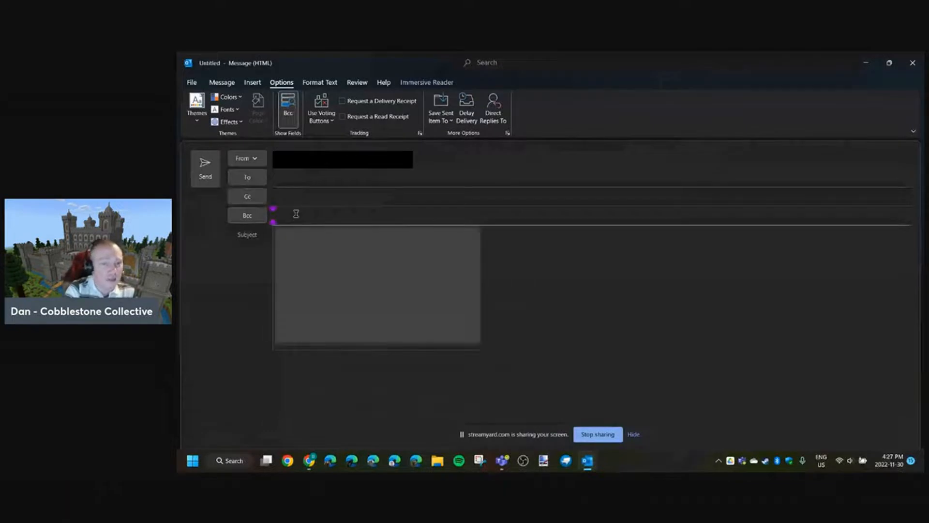
left_click(513, 308)
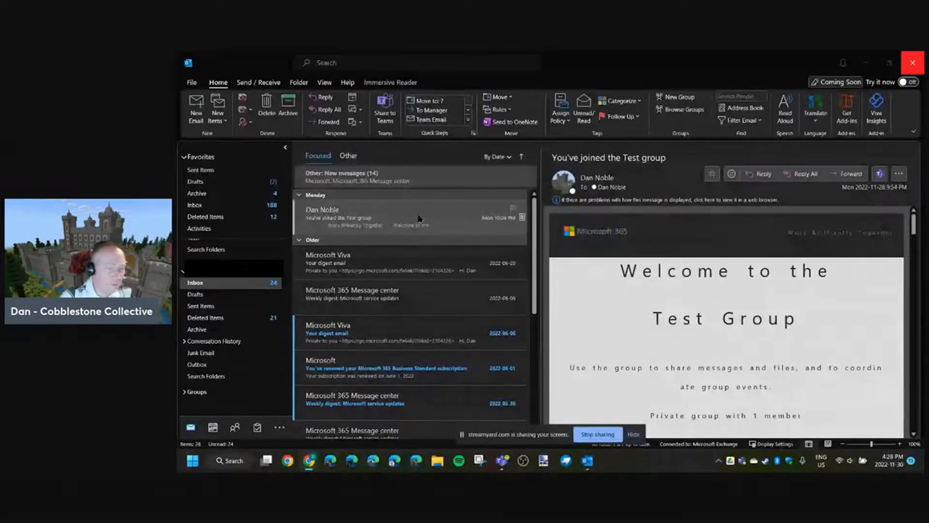
- Flag the "You've joined the Test group" message for follow-up and clear the flag again
left_click(512, 209)
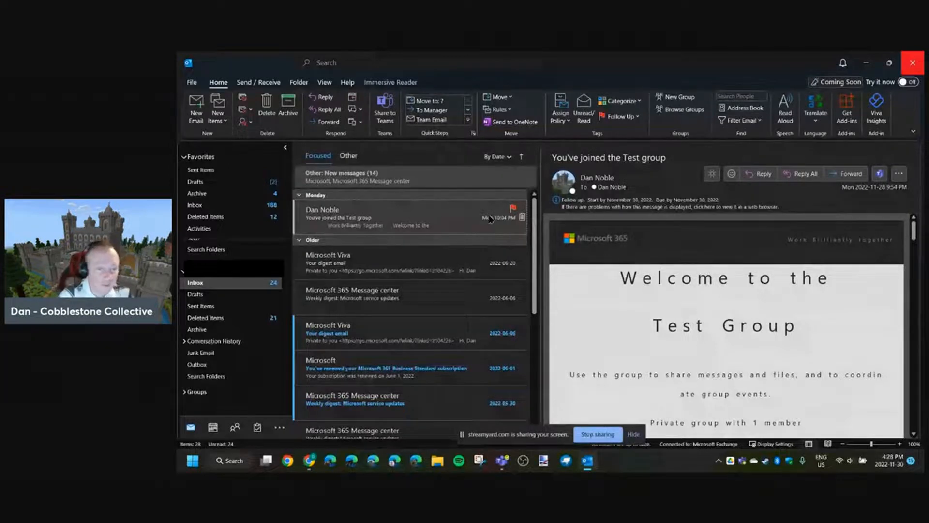
right_click(511, 216)
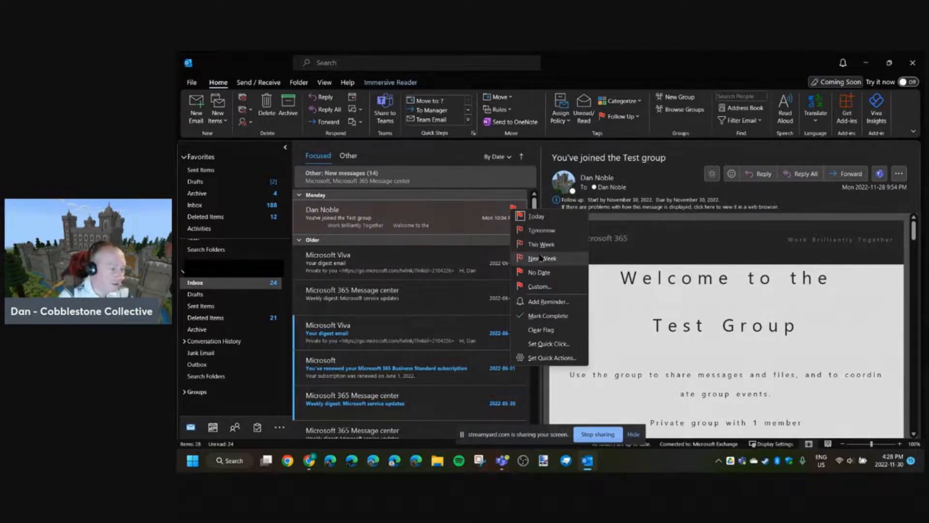
left_click(546, 329)
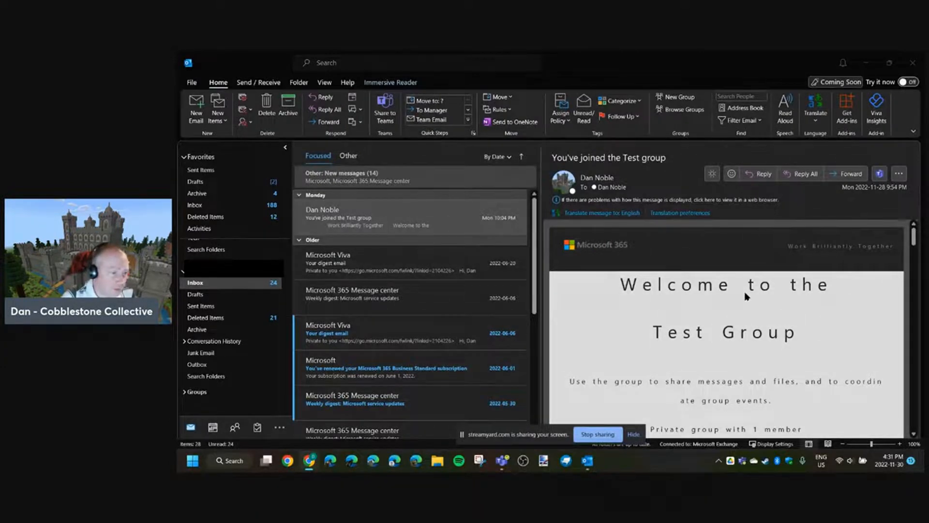
- Open the translation preferences and examine the display, authoring and translation language settings
left_click(710, 176)
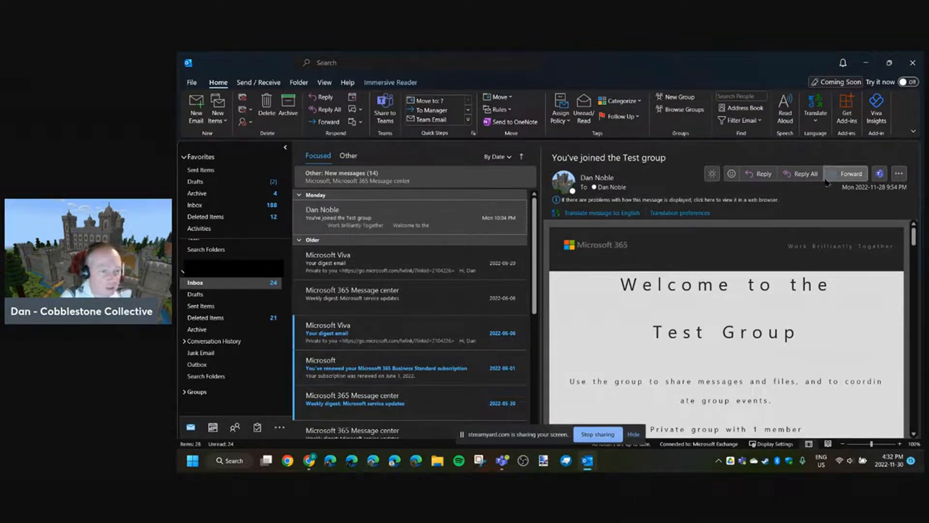
left_click(817, 122)
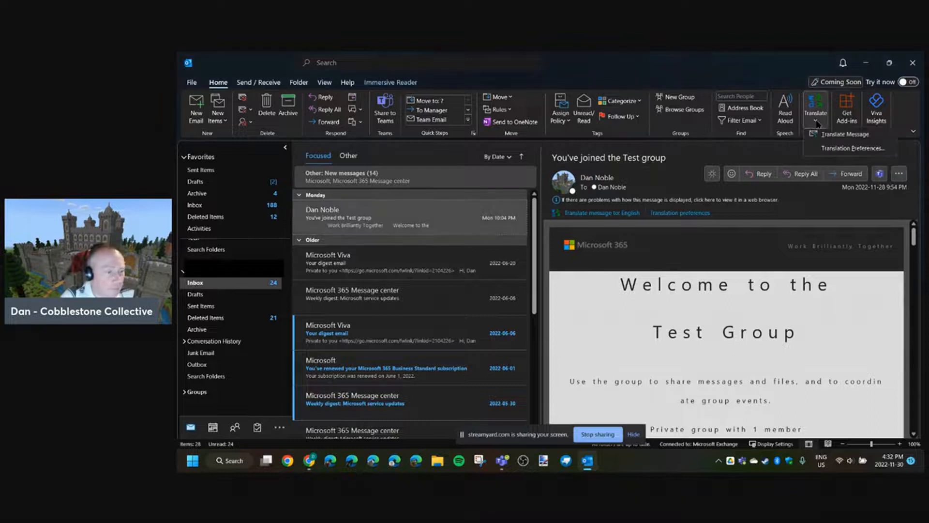
left_click(845, 150)
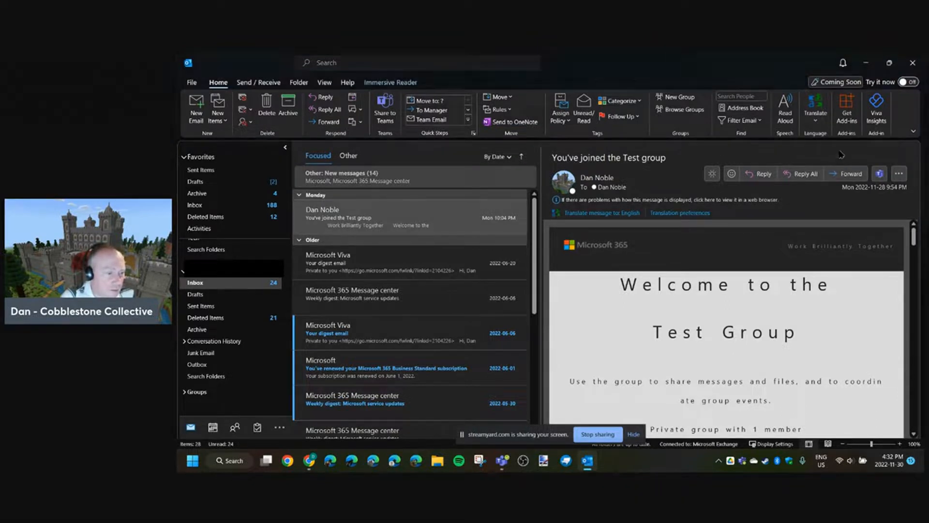
scroll(624, 319, "up", 3)
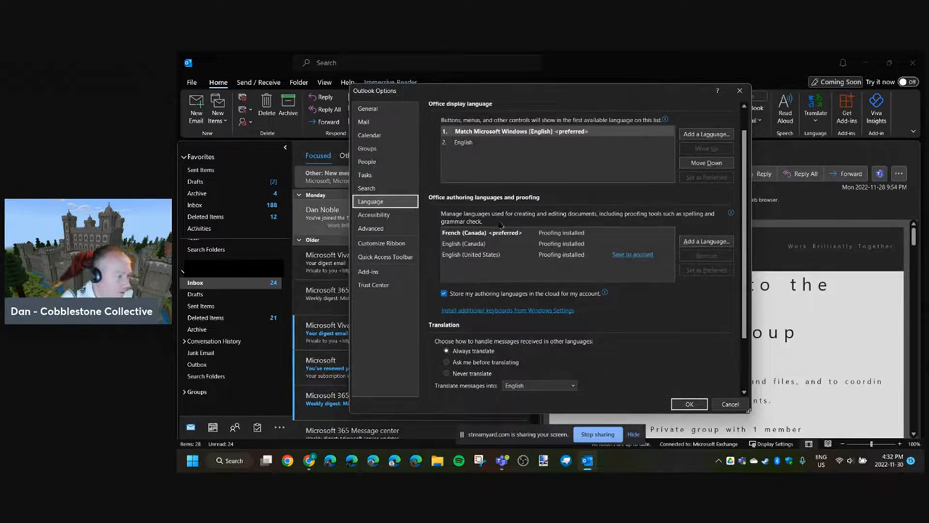
scroll(527, 215, "up", 1)
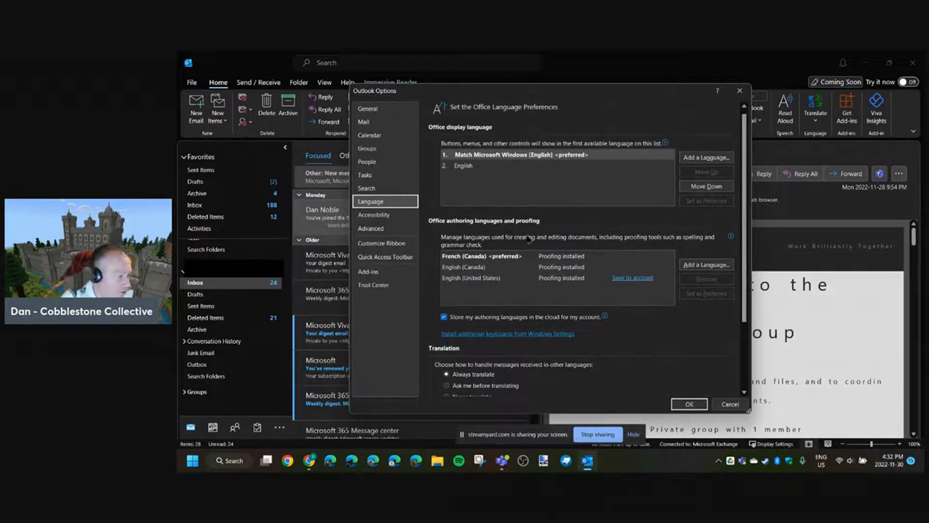
scroll(529, 252, "down", 4)
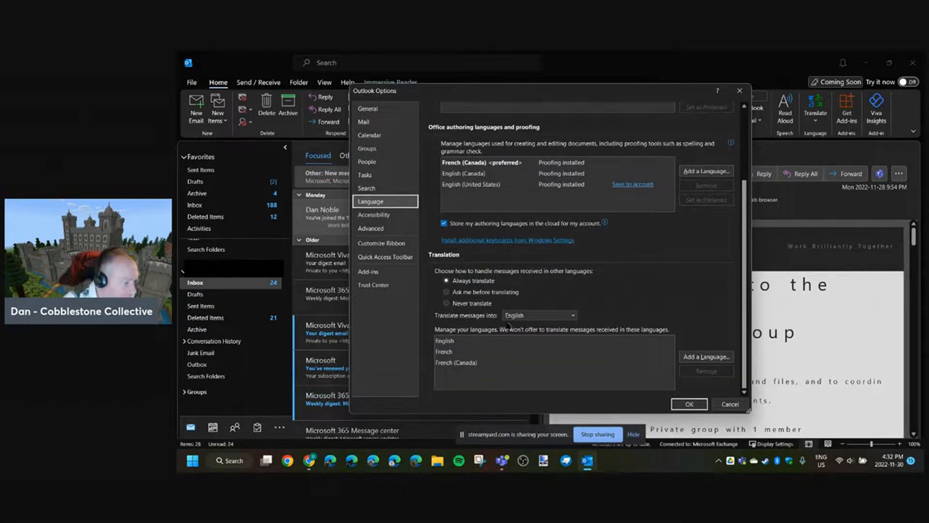
- Examine the languages that messages can be translated into and the known languages that can be added, without adding any
left_click(530, 315)
scroll(525, 286, "down", 1)
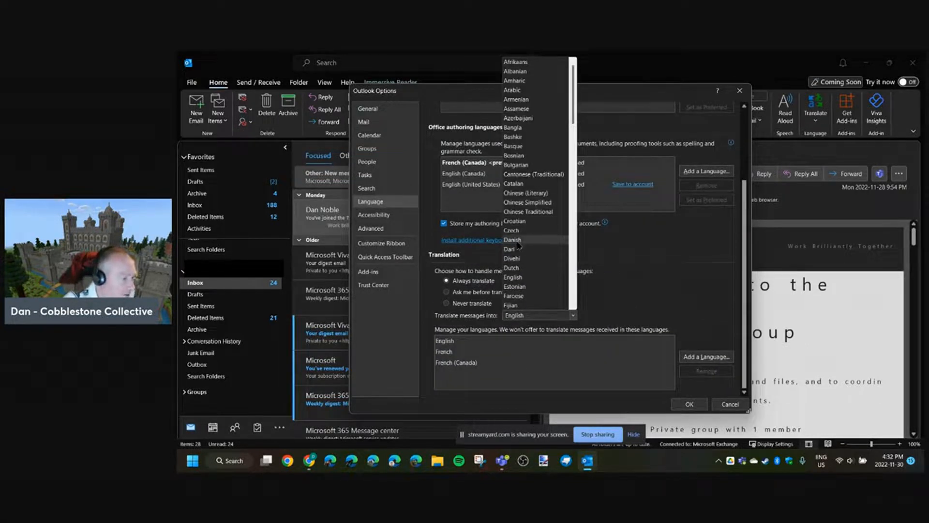
left_click(512, 248)
left_click(457, 362)
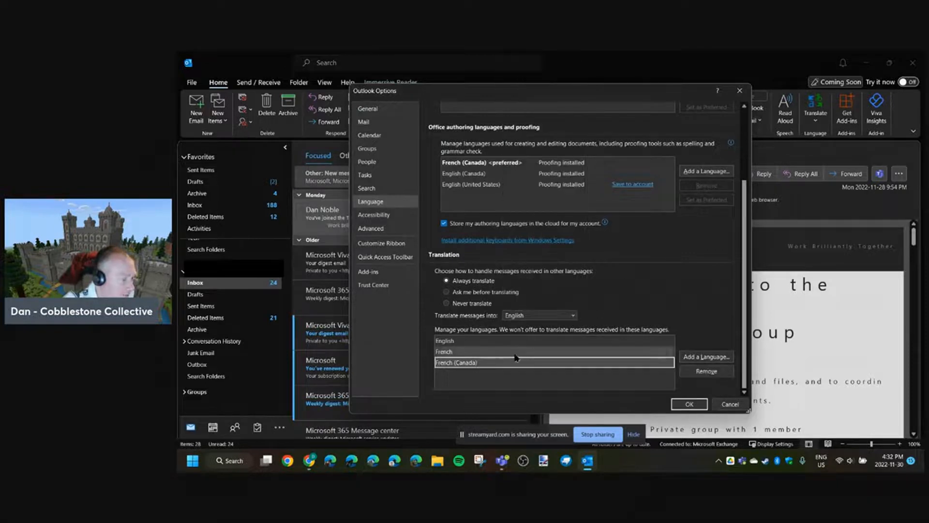
left_click(560, 315)
scroll(534, 261, "down", 1)
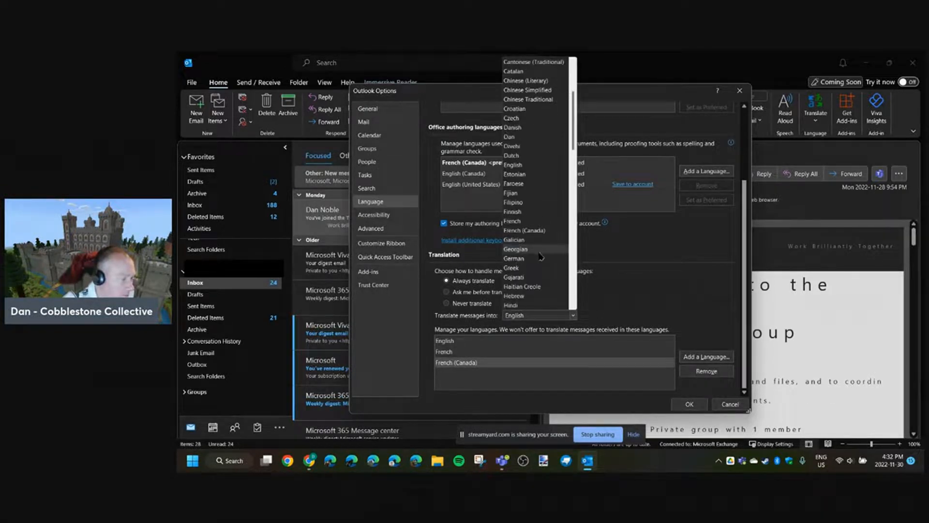
left_click(697, 357)
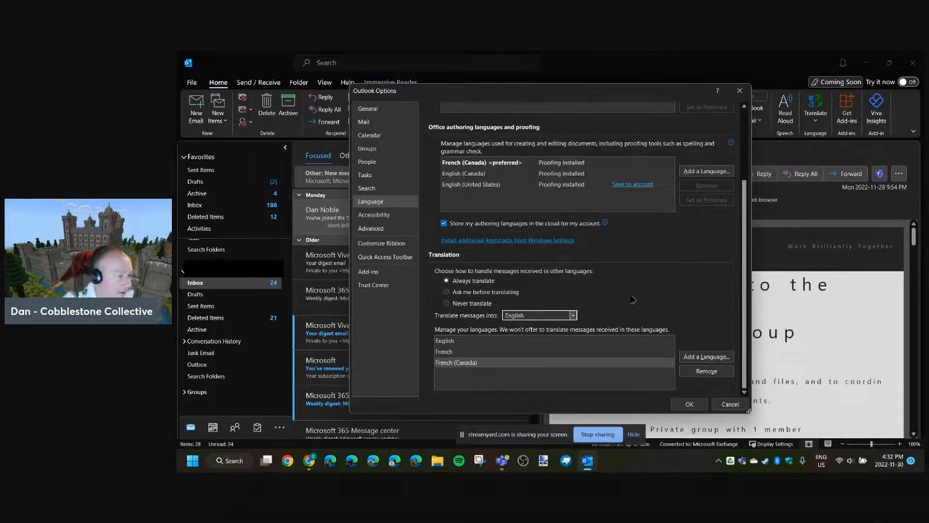
left_click(704, 356)
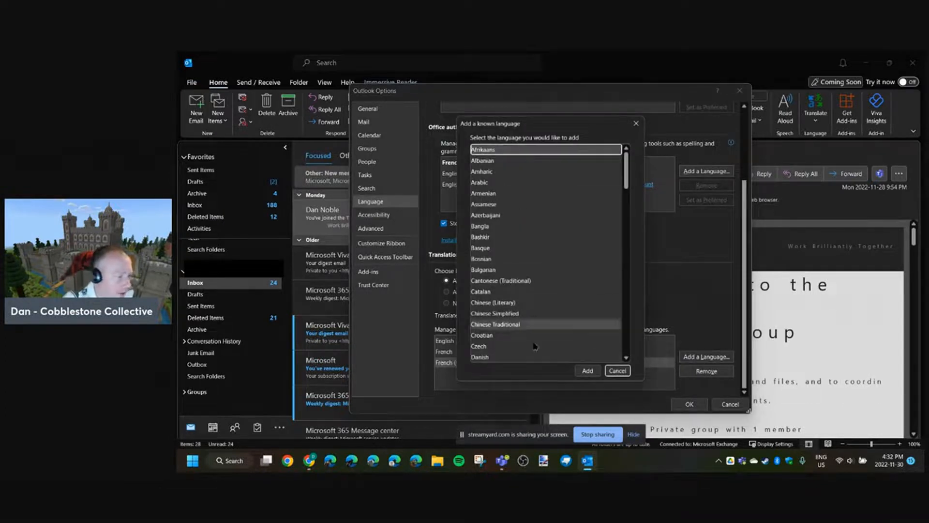
left_click(610, 370)
- Set messages to translate into French (Canada), save the options, and translate the "You've joined the Test group" message
left_click(525, 313)
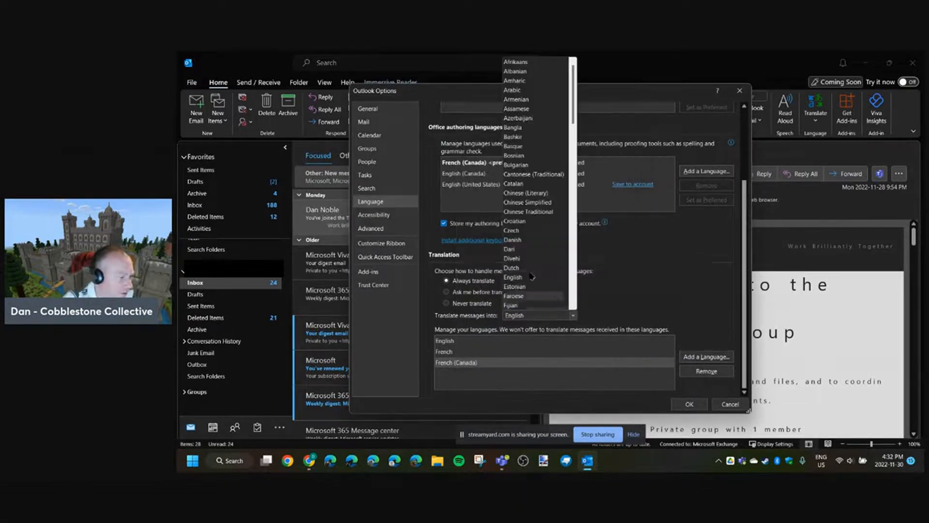
scroll(532, 241, "down", 3)
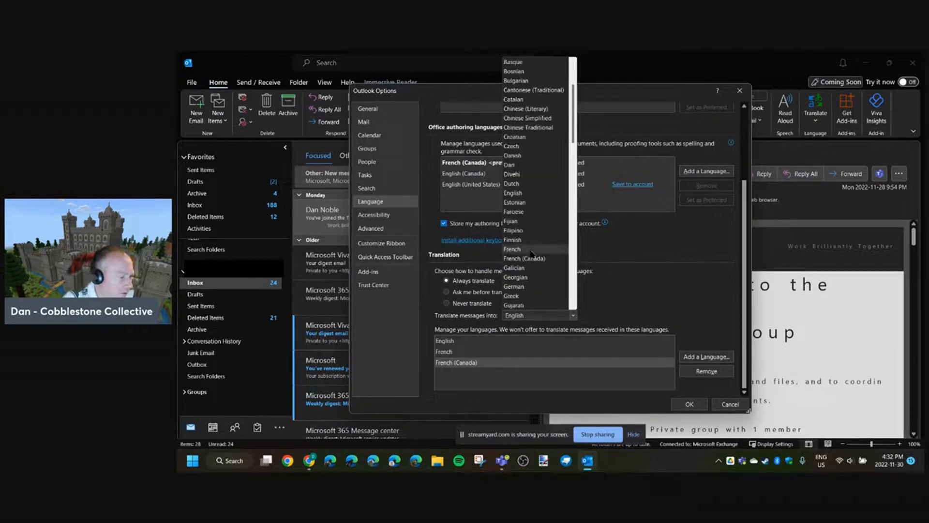
left_click(536, 259)
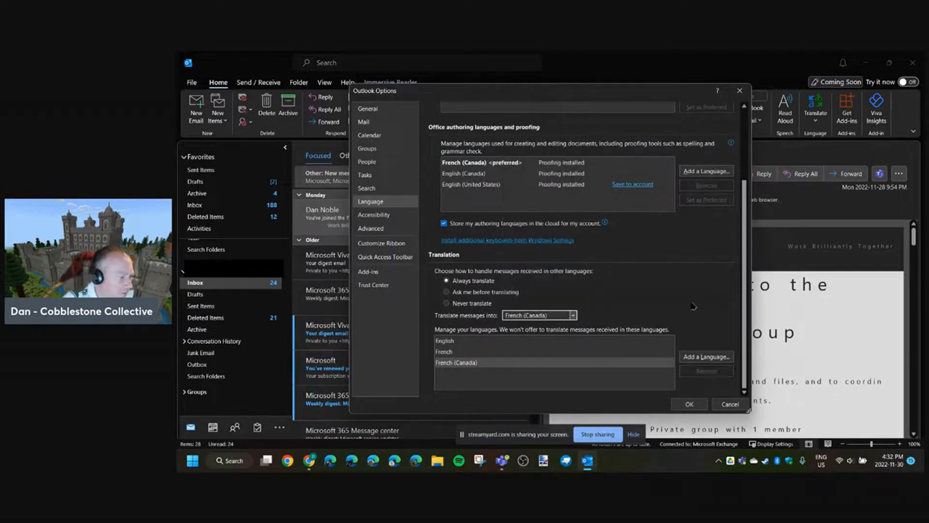
left_click(688, 404)
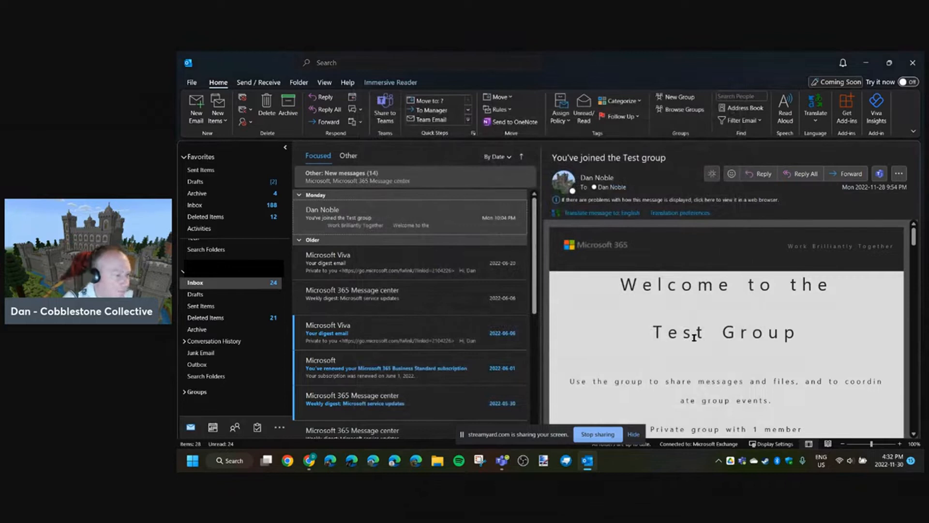
left_click(817, 116)
left_click(833, 136)
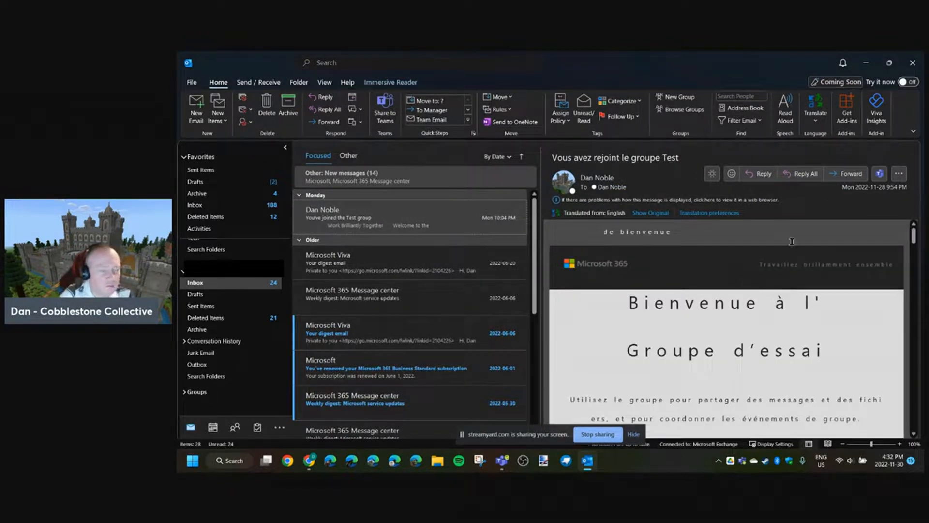
- Have the translated message read aloud, view the reading speed and voice settings, stop the reading, and restore the original text
left_click(784, 115)
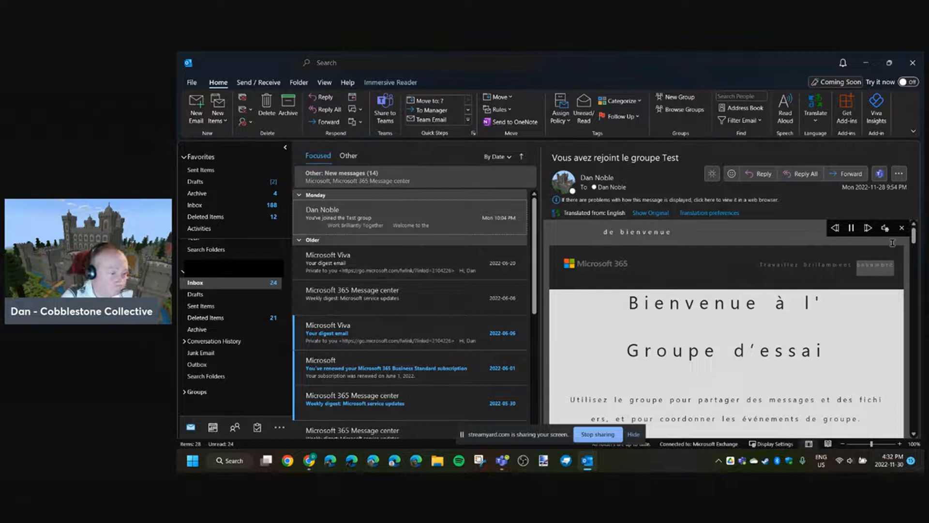
left_click(884, 227)
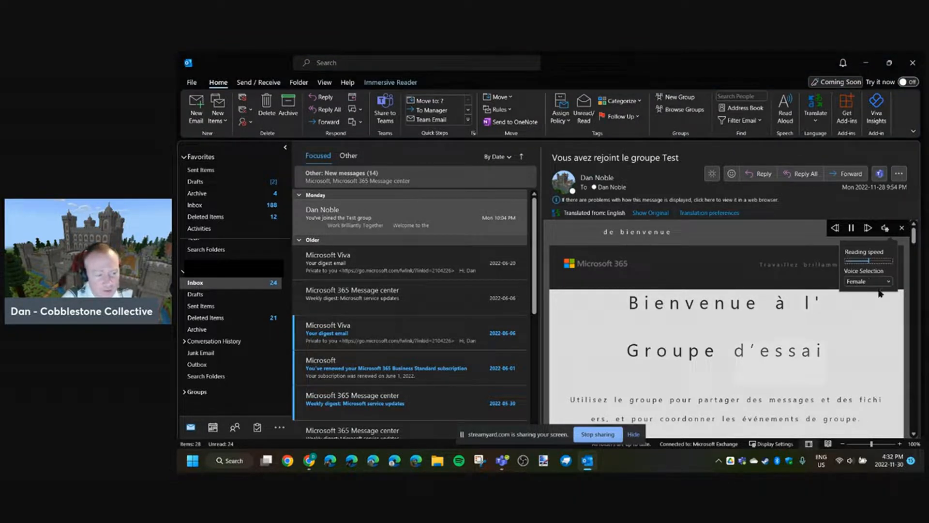
left_click(902, 228)
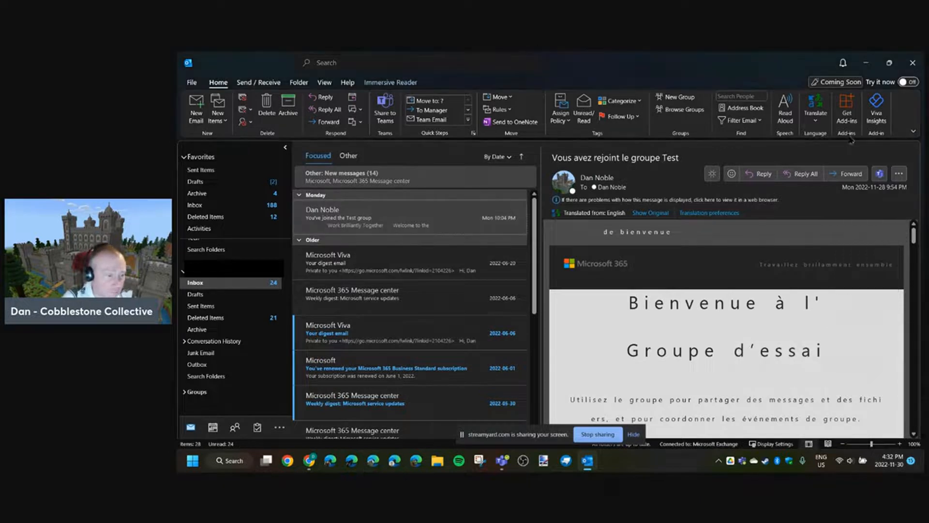
left_click(816, 121)
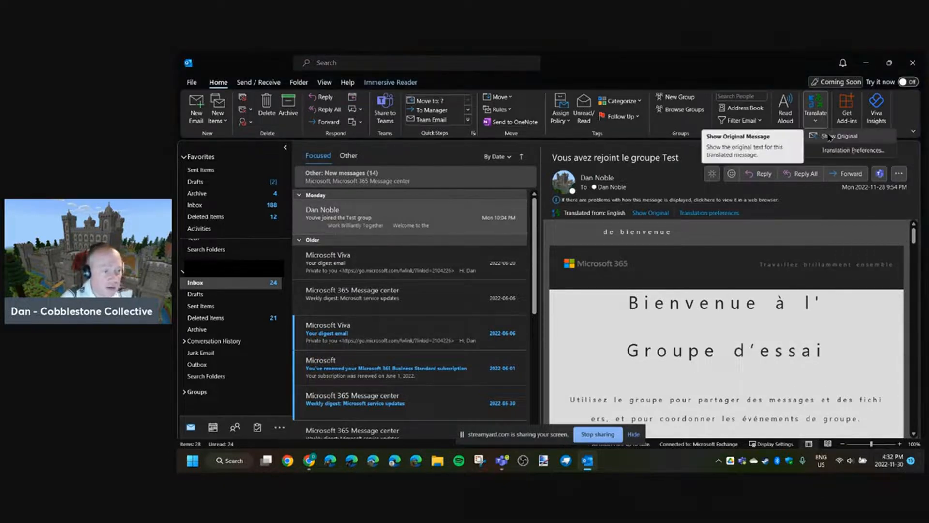
left_click(829, 138)
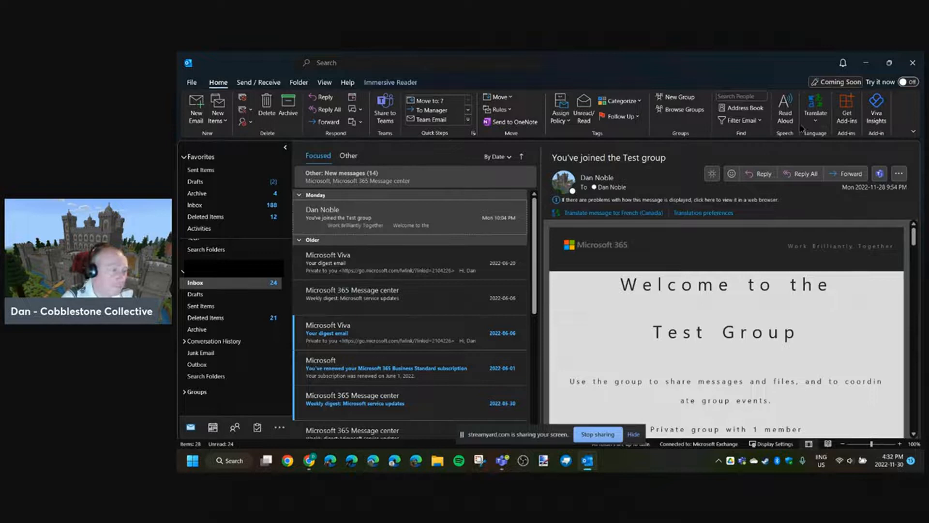
- Open the Test group message in its own window and use Immersive Reader with syllable breaks and One Line focus
double_click(400, 220)
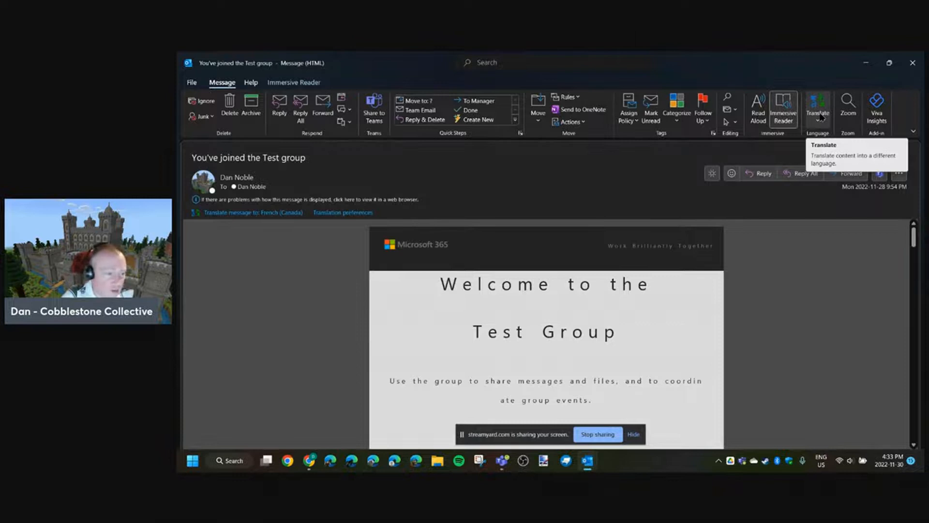
left_click(783, 110)
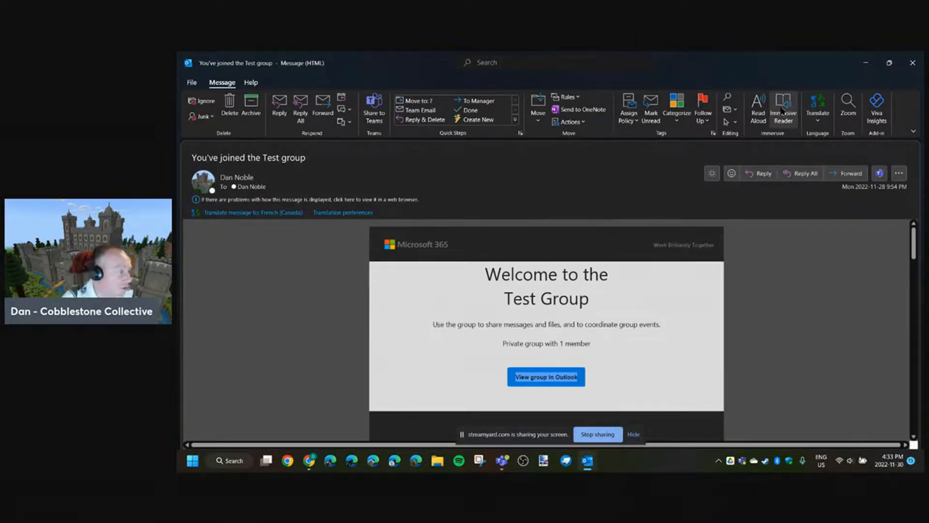
left_click(783, 111)
left_click(293, 106)
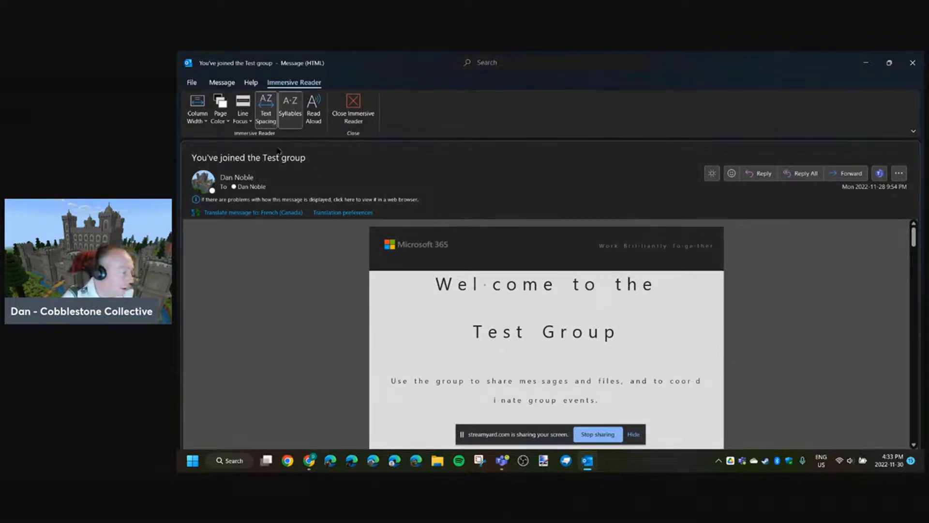
left_click(249, 114)
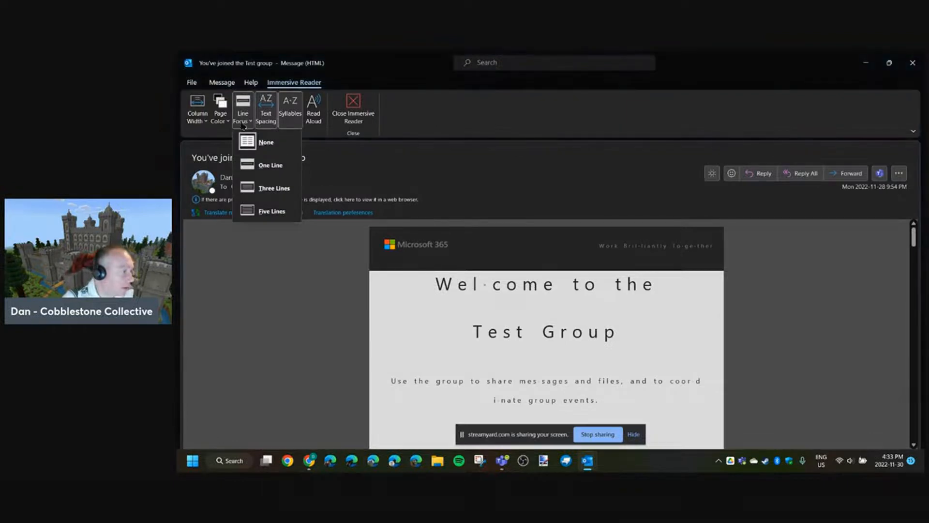
left_click(261, 167)
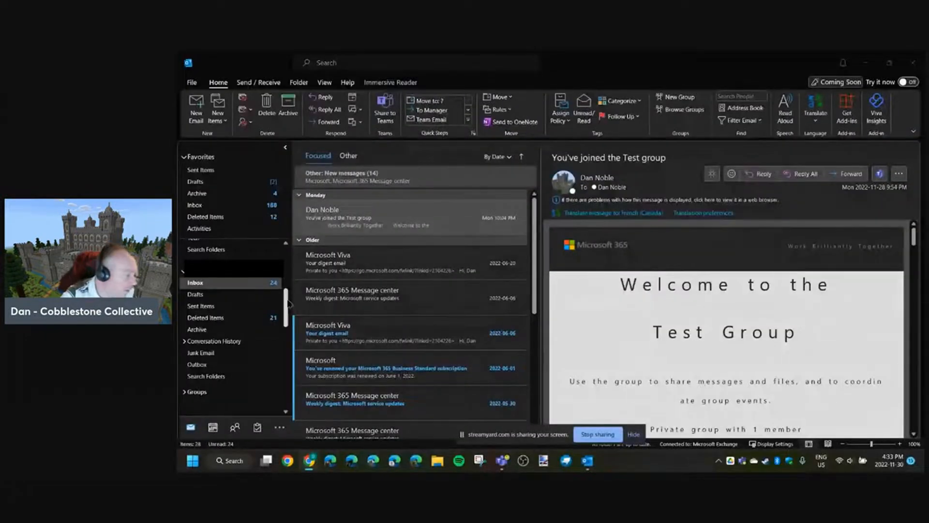
- Create a folder named "Test Folder" inside the Inbox of the Outlook Data File
left_click_drag(289, 303, 284, 358)
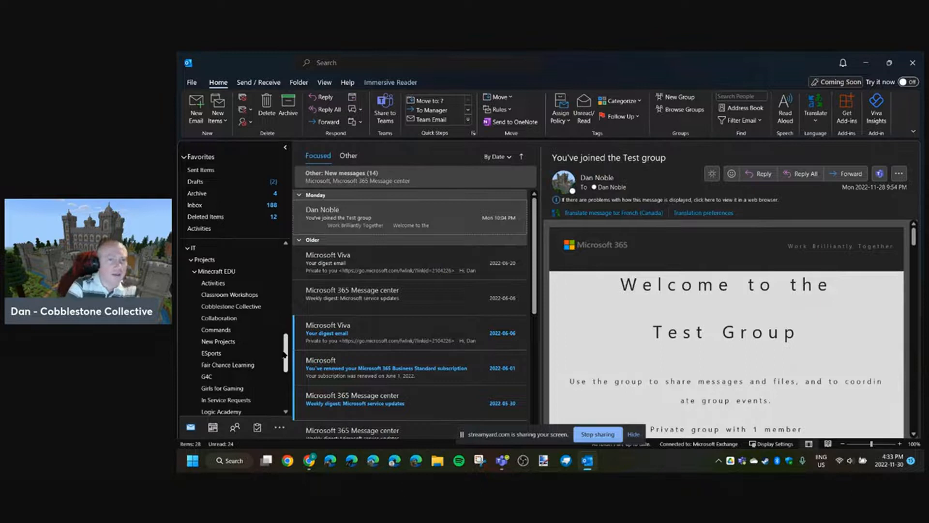
left_click_drag(284, 353, 286, 345)
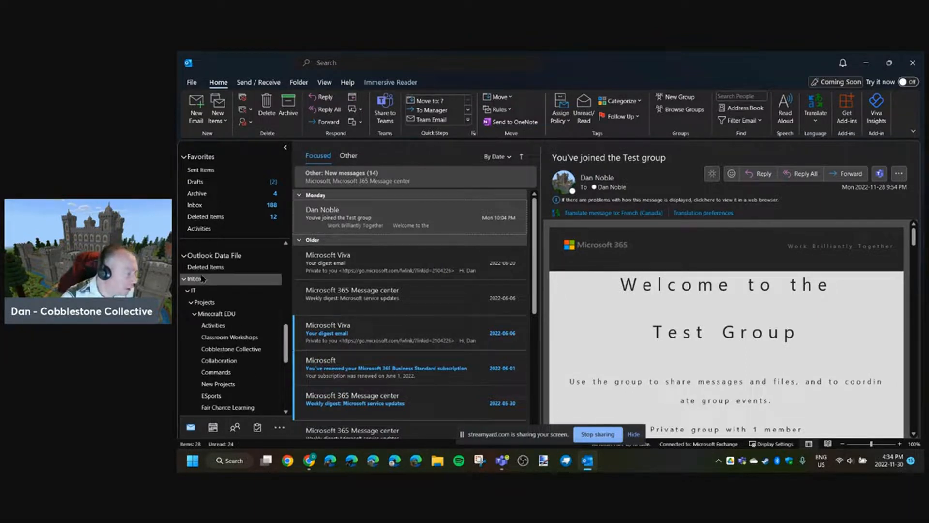
right_click(203, 279)
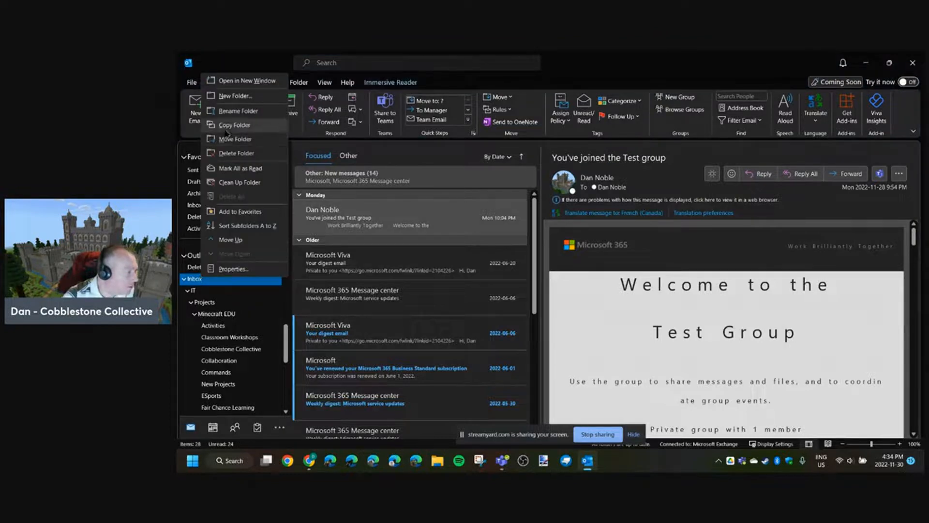
left_click(234, 96)
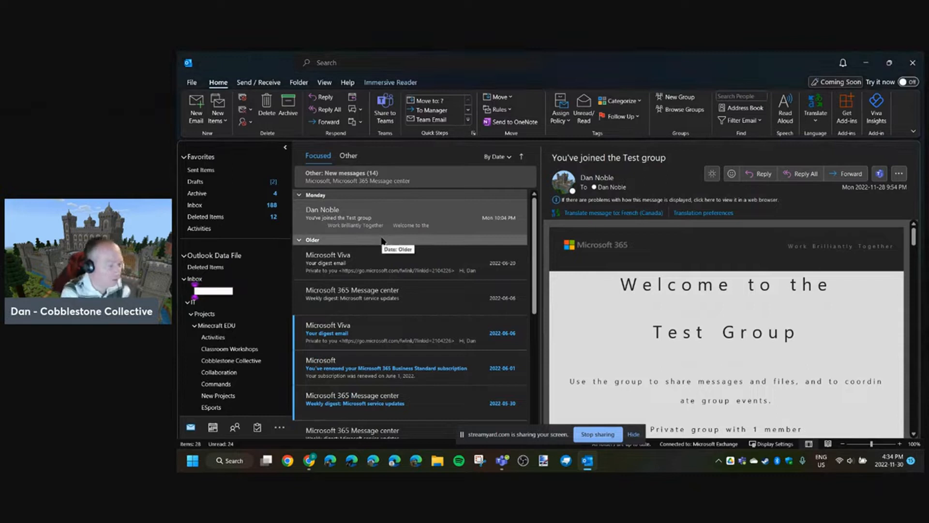
type("Test Folder")
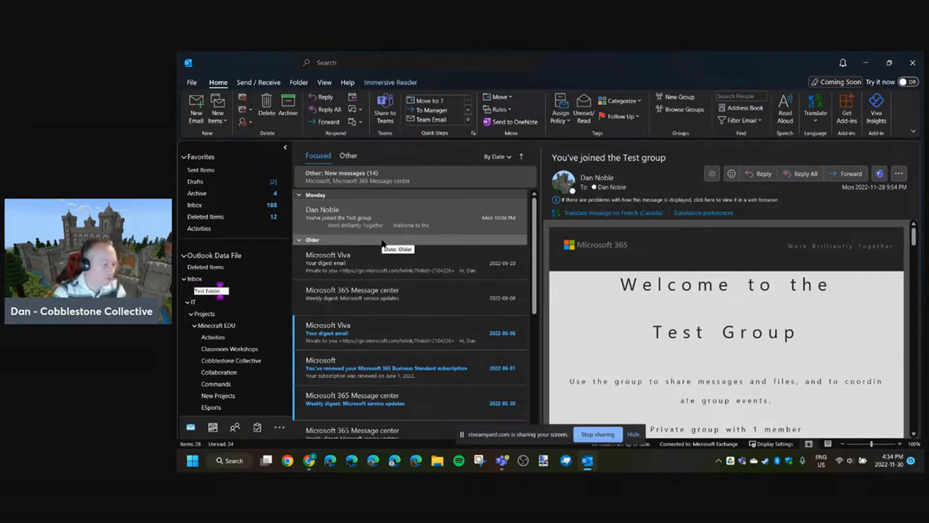
key("Return")
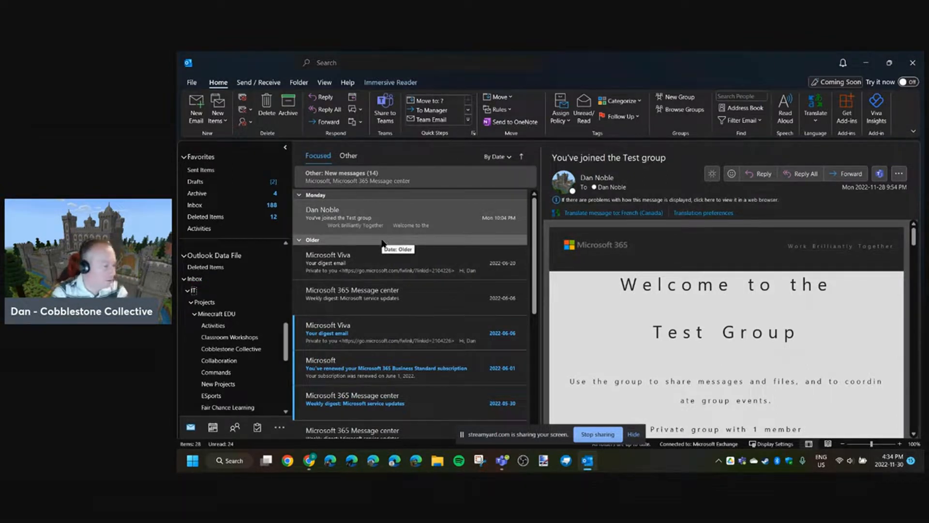
- Move Test Folder into the MIE folder under Minecraft EDU and confirm the move
scroll(237, 368, "down", 5)
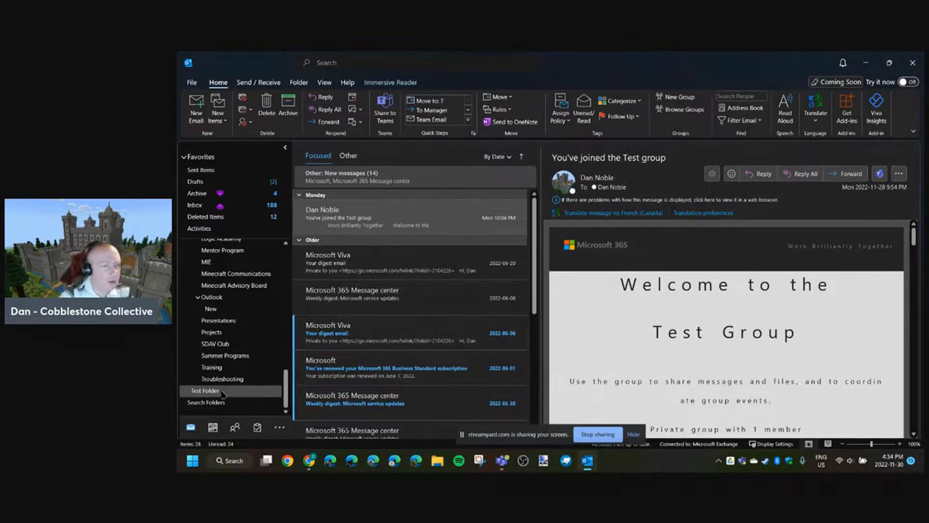
left_click_drag(223, 393, 226, 262)
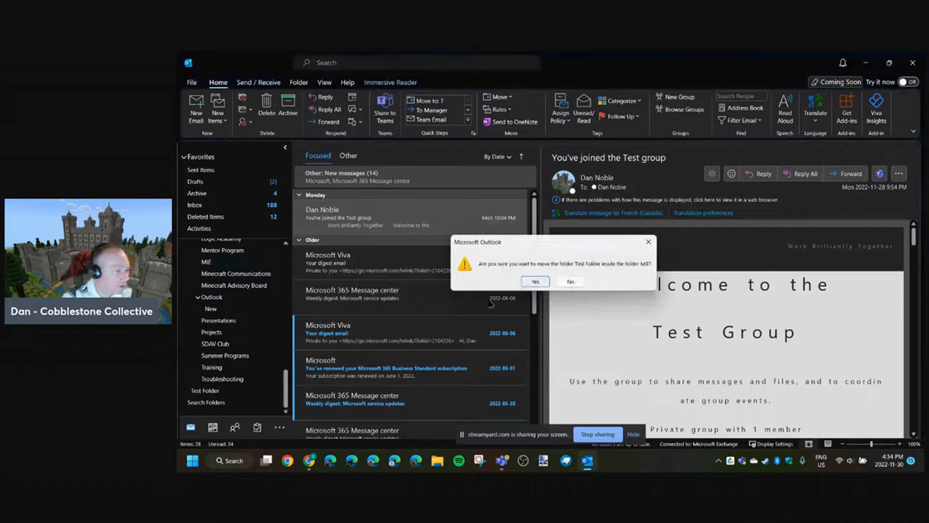
left_click(532, 283)
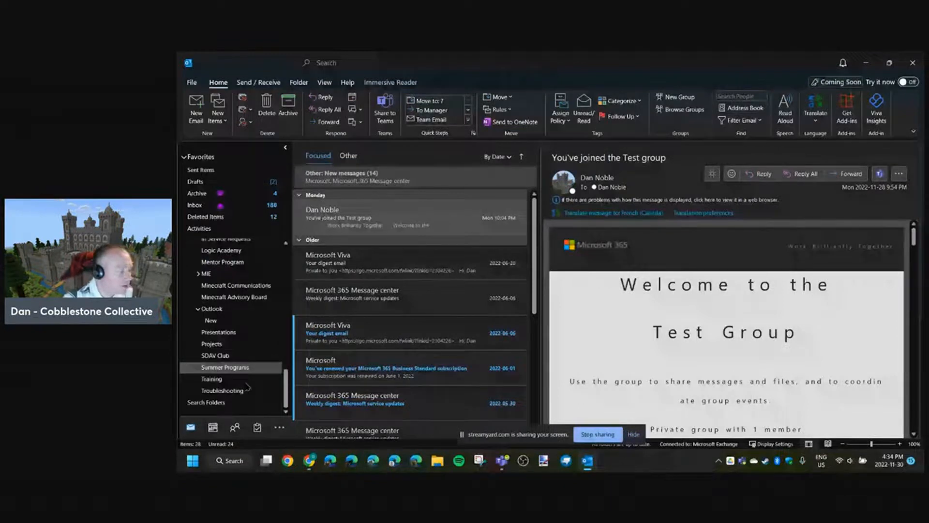
- Add the Collaboration folder under Minecraft EDU to Favorites
scroll(246, 387, "up", 3)
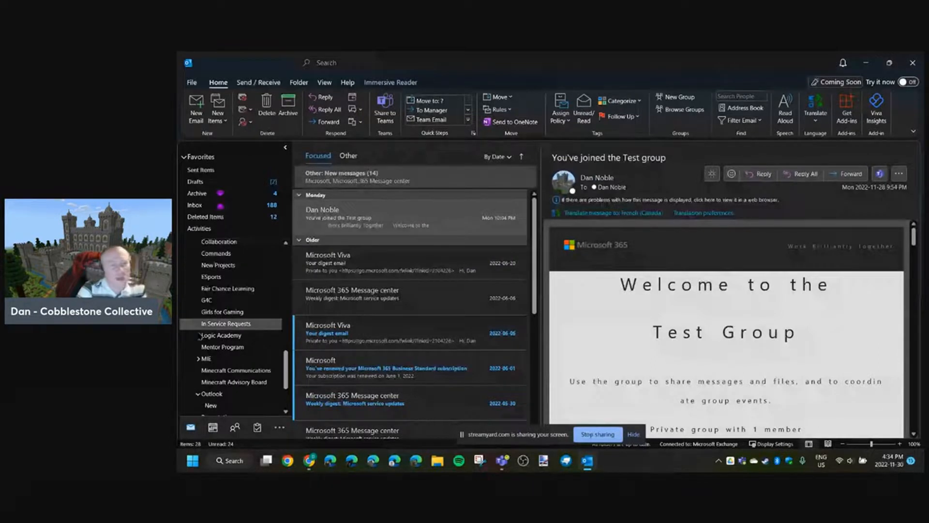
left_click_drag(199, 334, 324, 224)
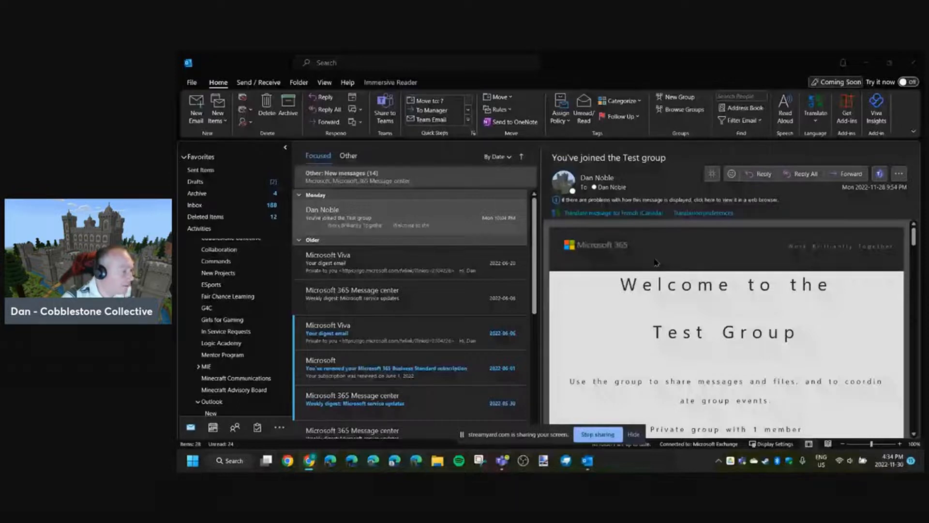
left_click_drag(285, 369, 286, 322)
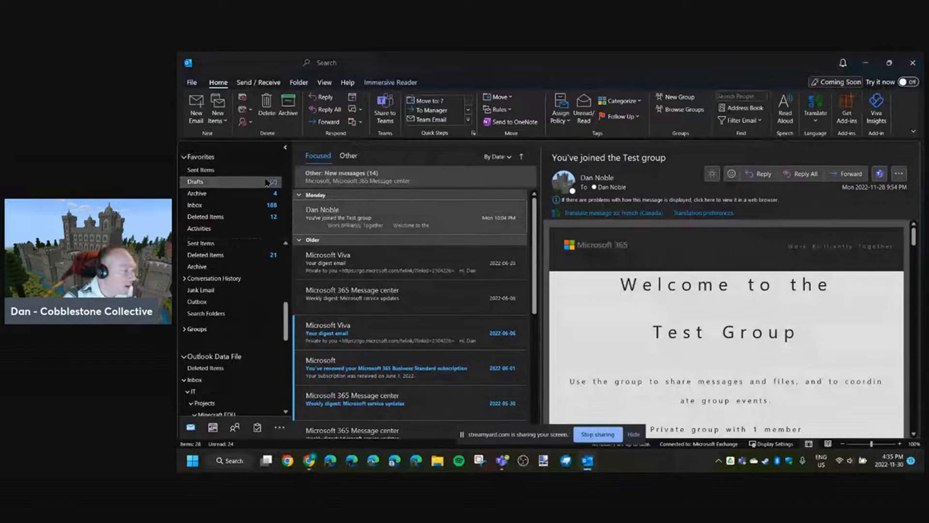
left_click_drag(286, 323, 295, 355)
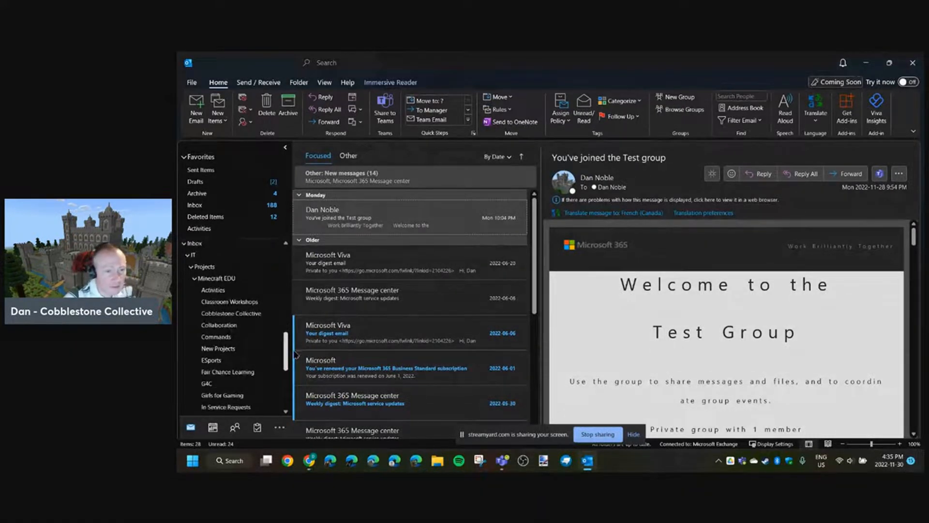
right_click(222, 326)
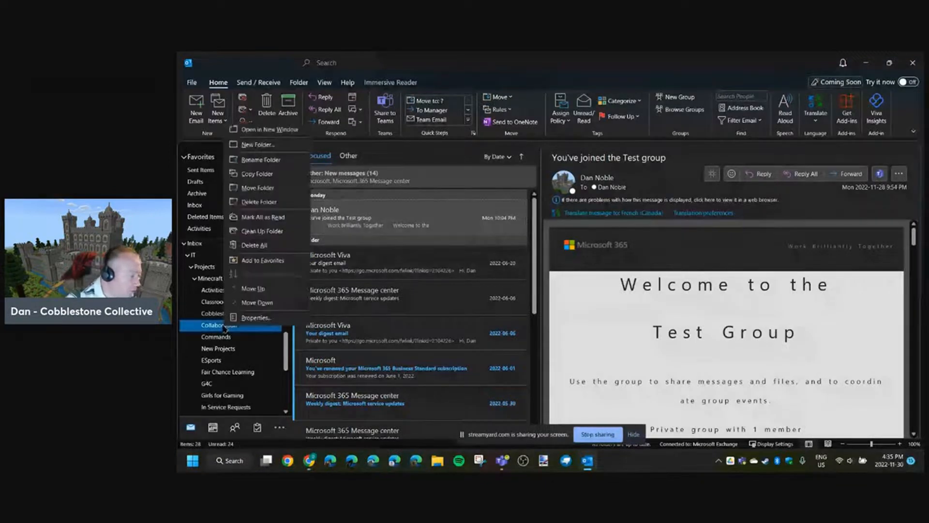
left_click(285, 260)
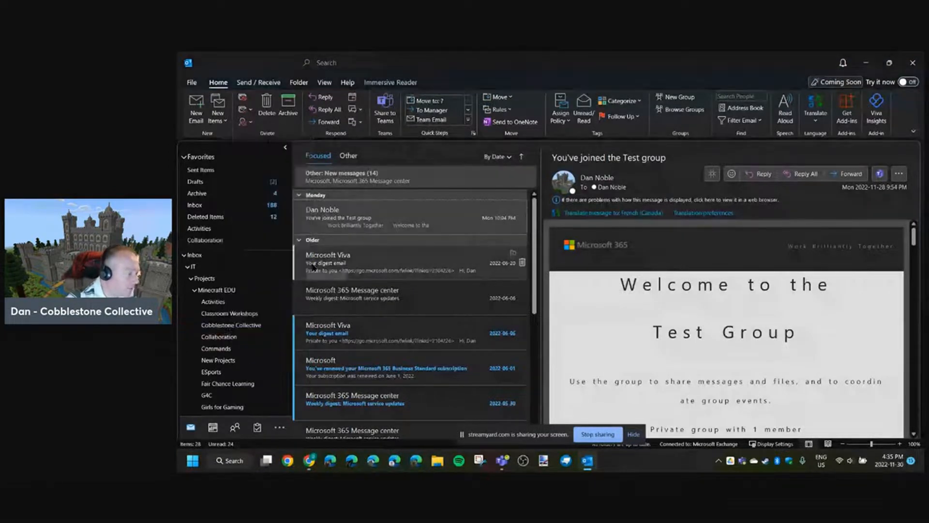
- Remove the Collaboration folder from Favorites
right_click(221, 241)
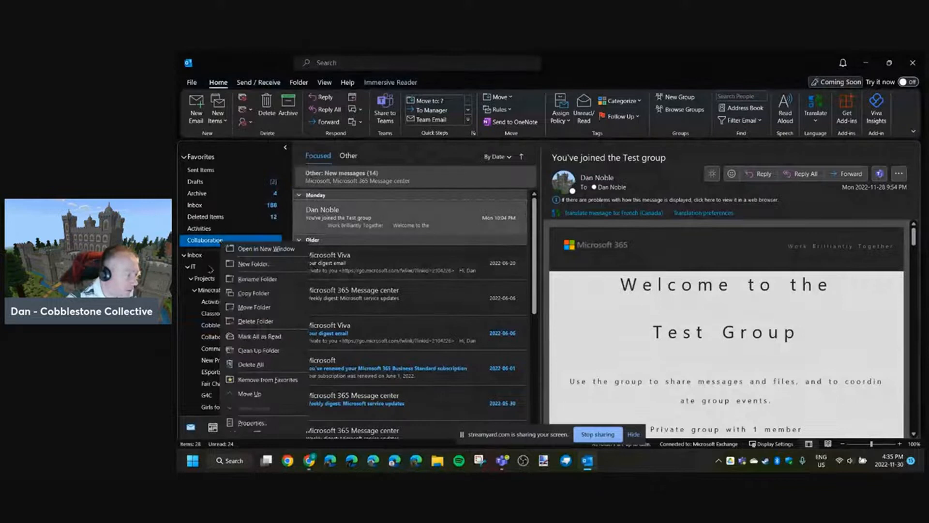
left_click(257, 379)
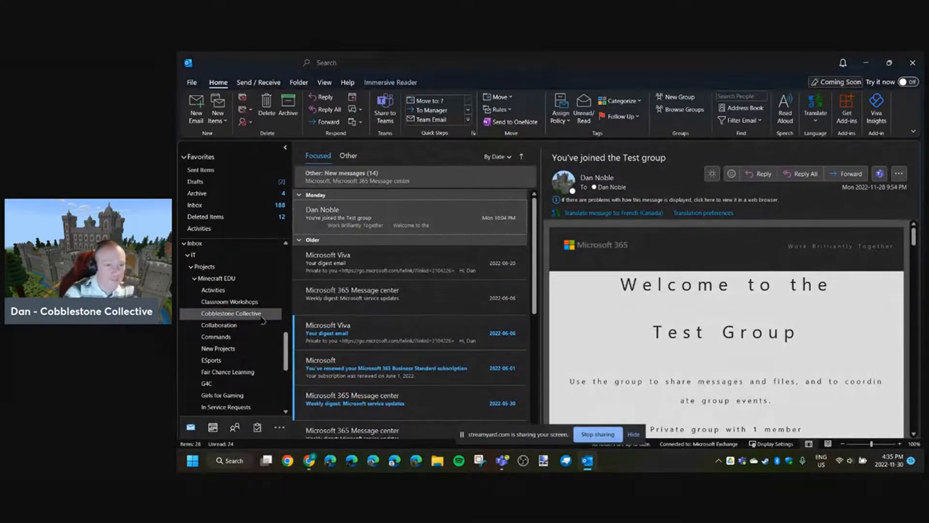
key("alt+Tab")
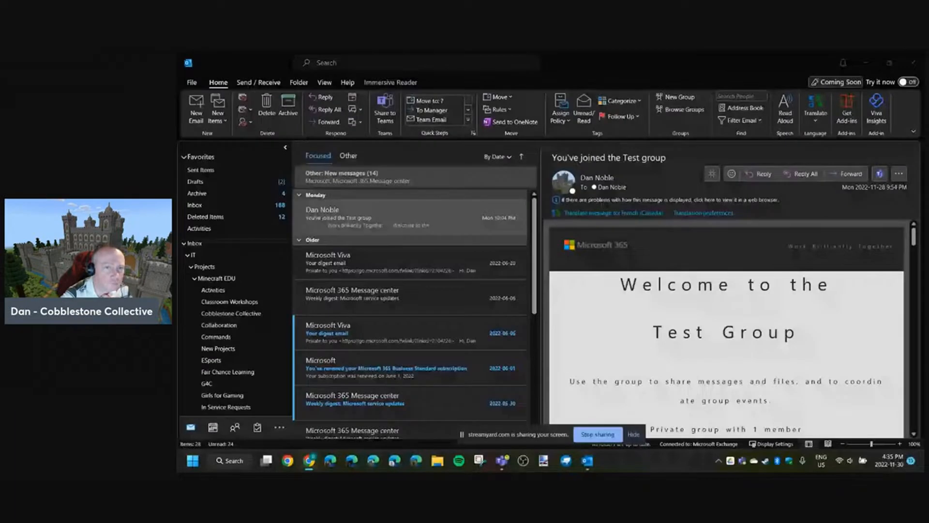
- Set the mail search scope to All Outlook Items
left_click(461, 63)
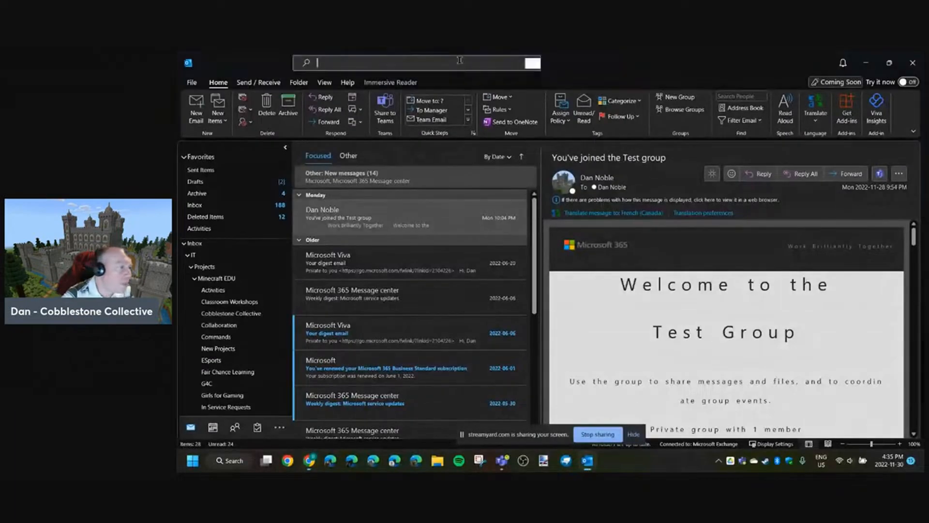
left_click(565, 60)
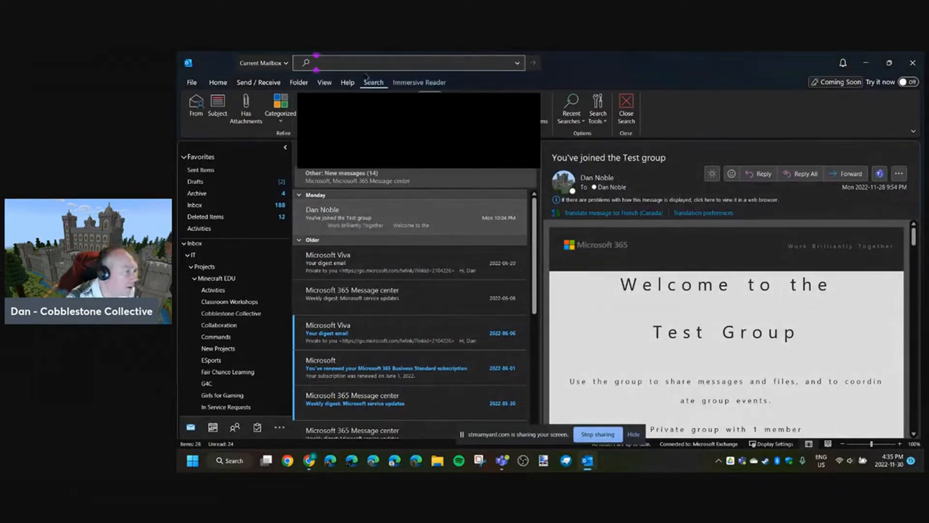
left_click(286, 63)
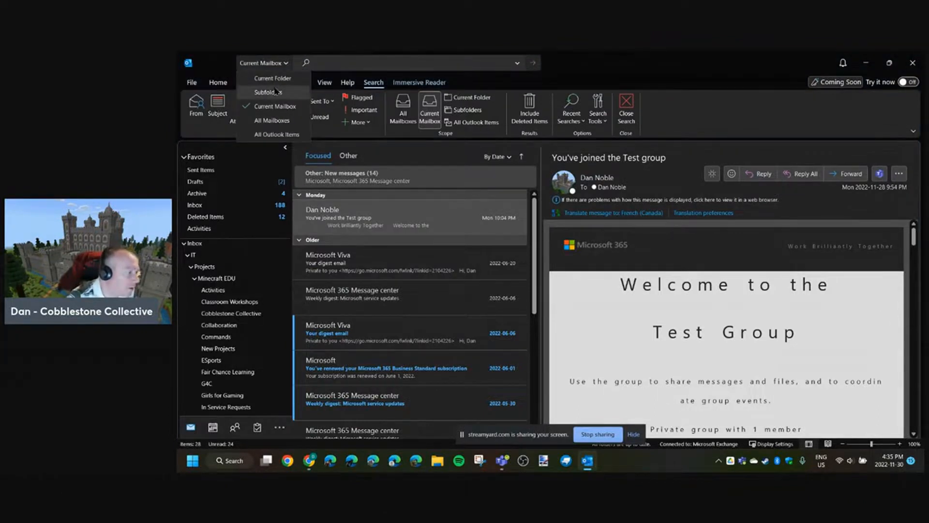
left_click(273, 135)
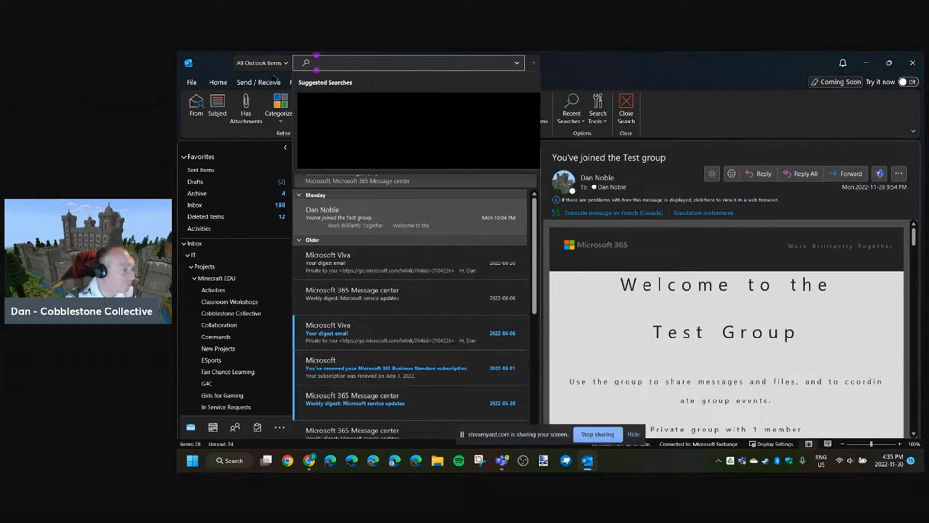
left_click(586, 56)
- Reset the advanced search fields to their defaults, apply them, and reopen the advanced search form
left_click(517, 65)
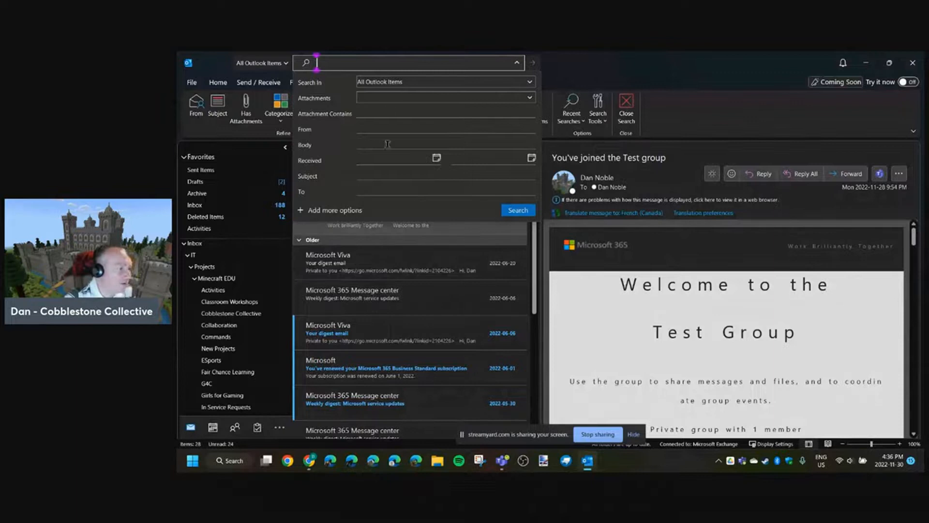
left_click(315, 210)
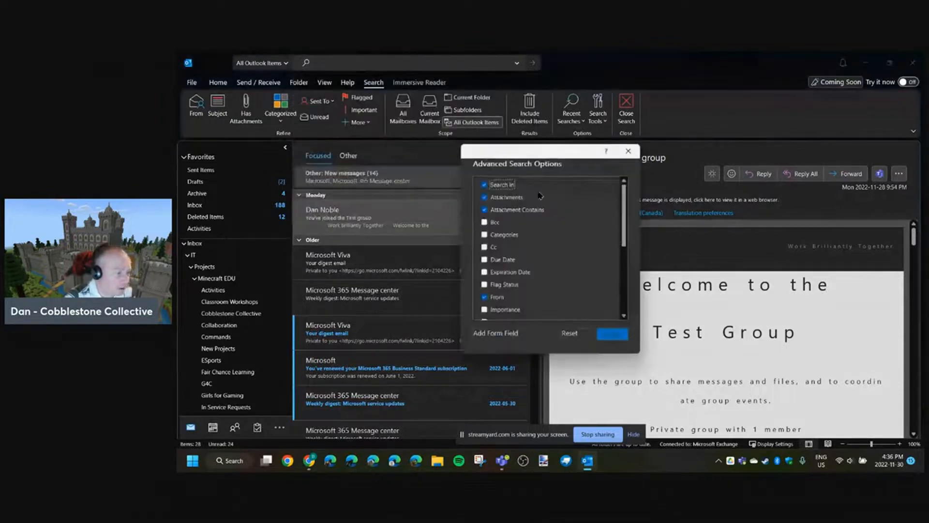
left_click(582, 332)
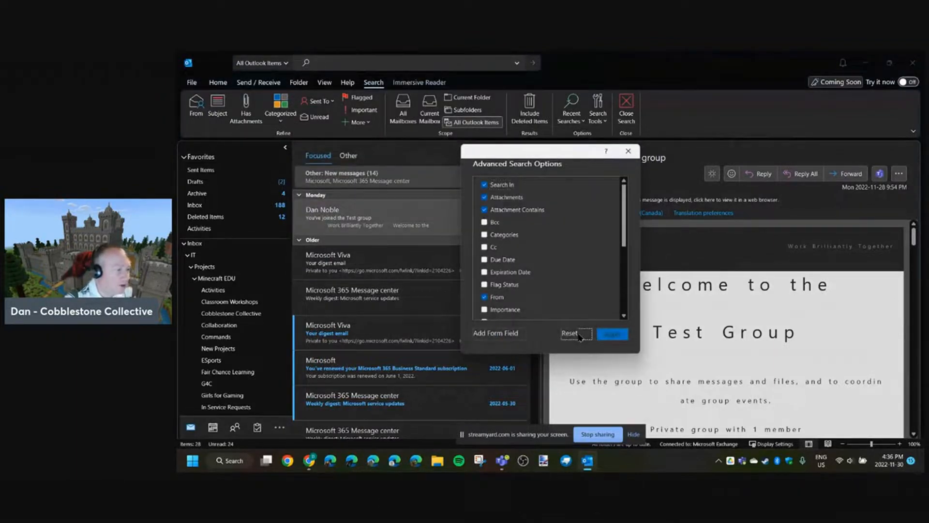
left_click(611, 334)
left_click(518, 66)
left_click(517, 65)
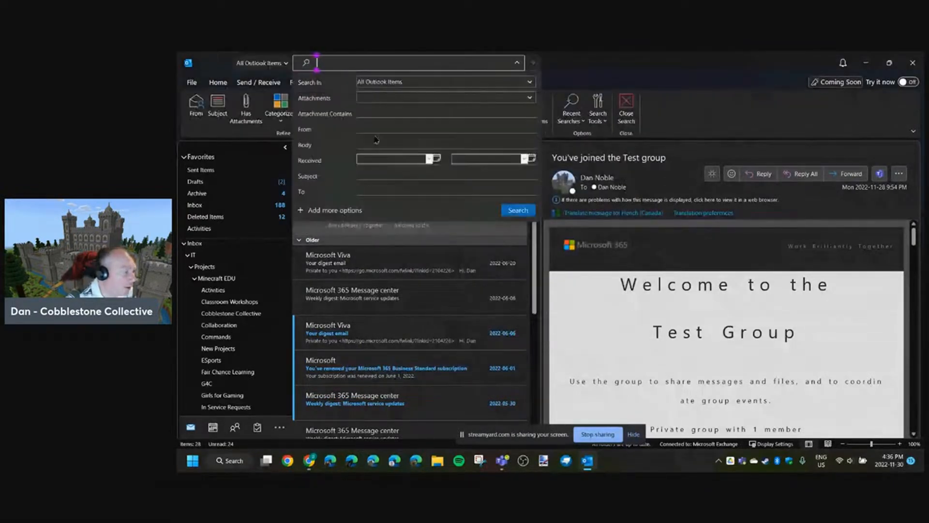
- Limit the search to items with attachments by setting Attachments to Yes
left_click(381, 115)
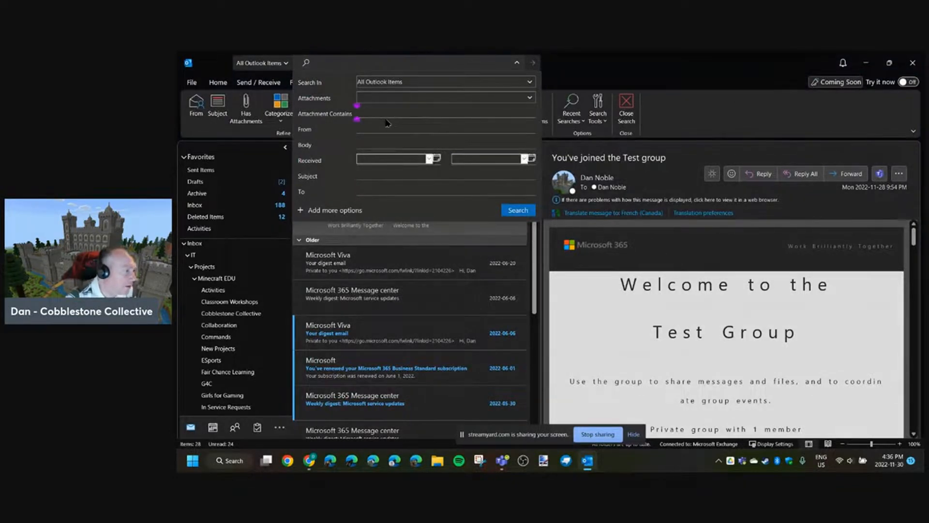
left_click(387, 100)
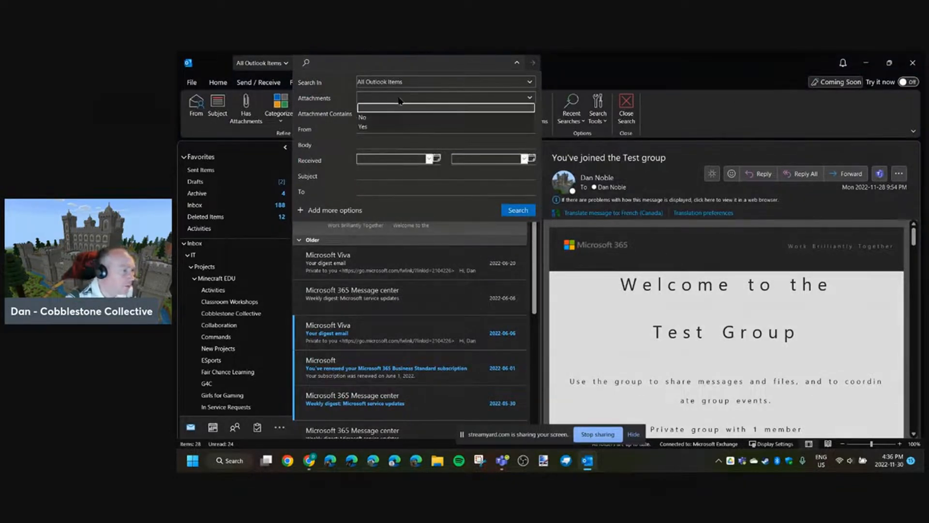
left_click(364, 127)
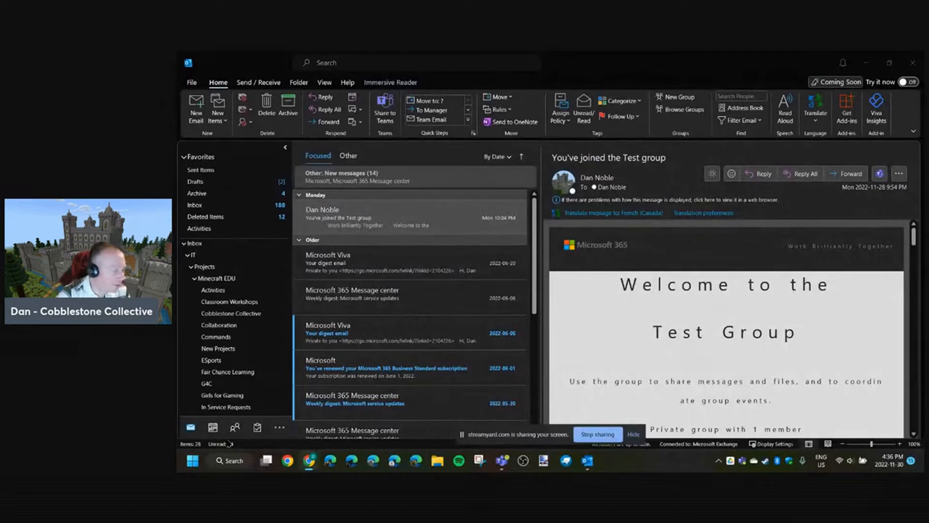
- Switch to the contacts view, open the second Contacts folder, and view the second Minecraft Mentors group
left_click(234, 428)
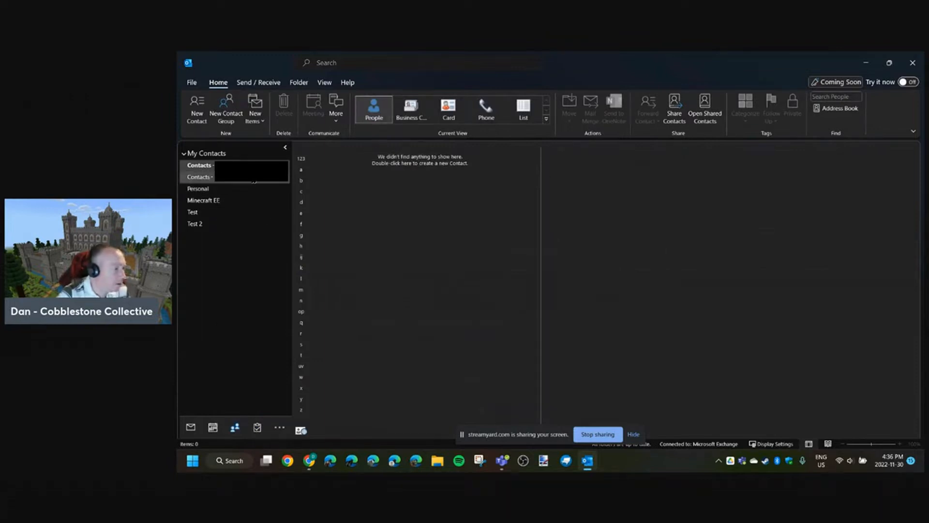
left_click(257, 178)
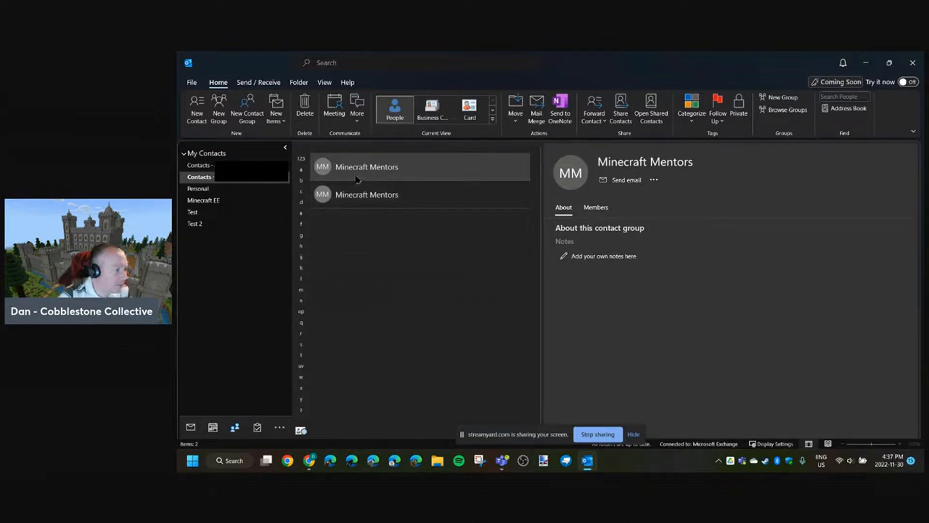
left_click(363, 200)
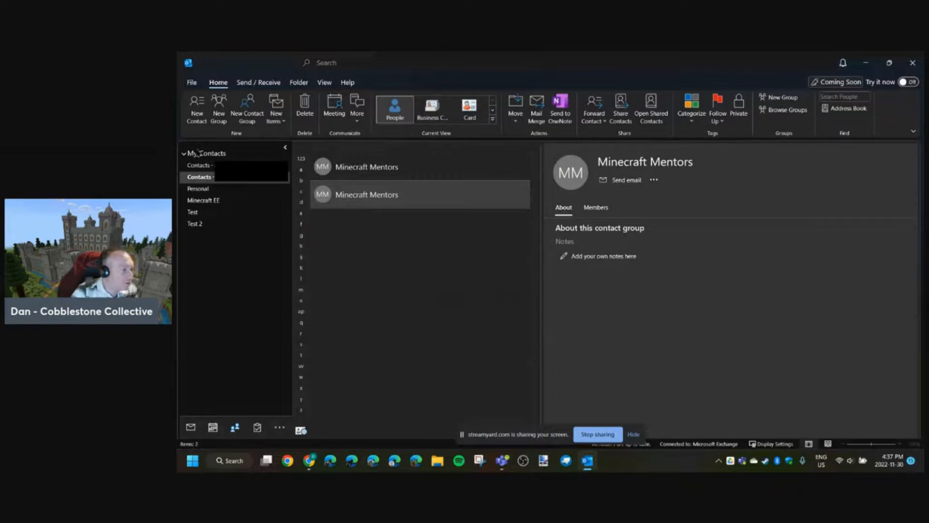
- Start a new contact group and name it "Test Group"
double_click(389, 194)
type("Test Group")
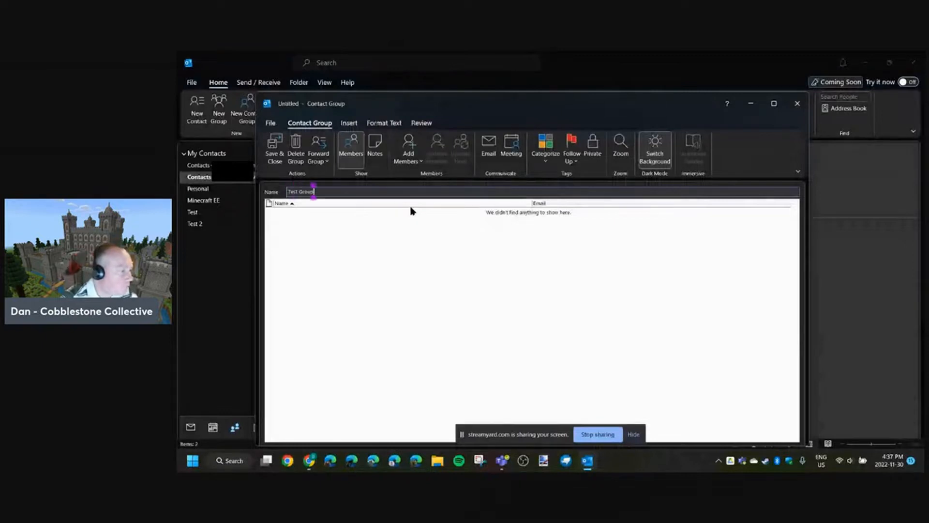
- Examine the options for adding group members by new e-mail contact and from the address book, closing both without adding anyone
left_click(408, 156)
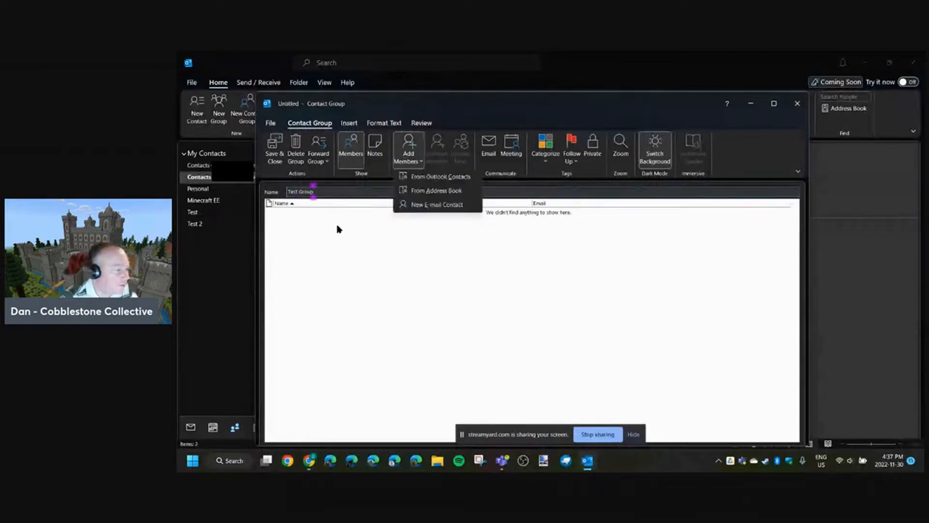
left_click(421, 205)
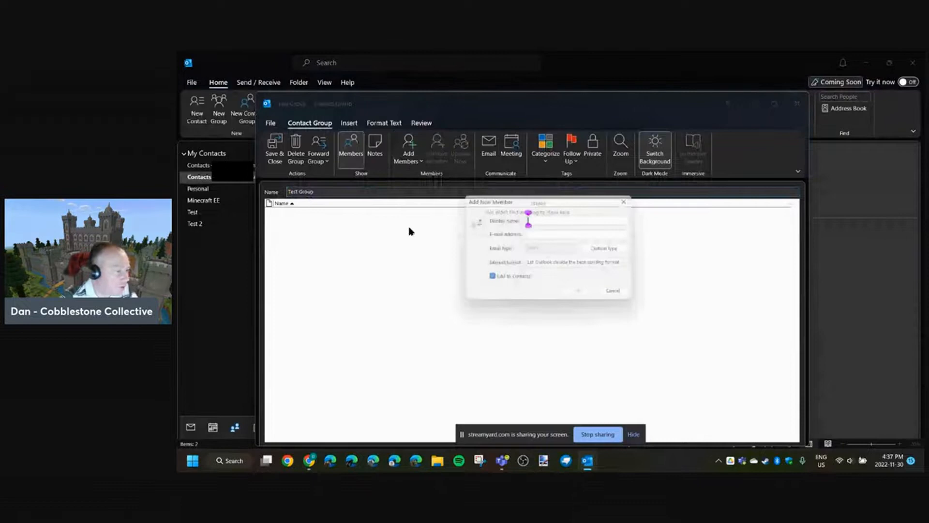
key("Escape")
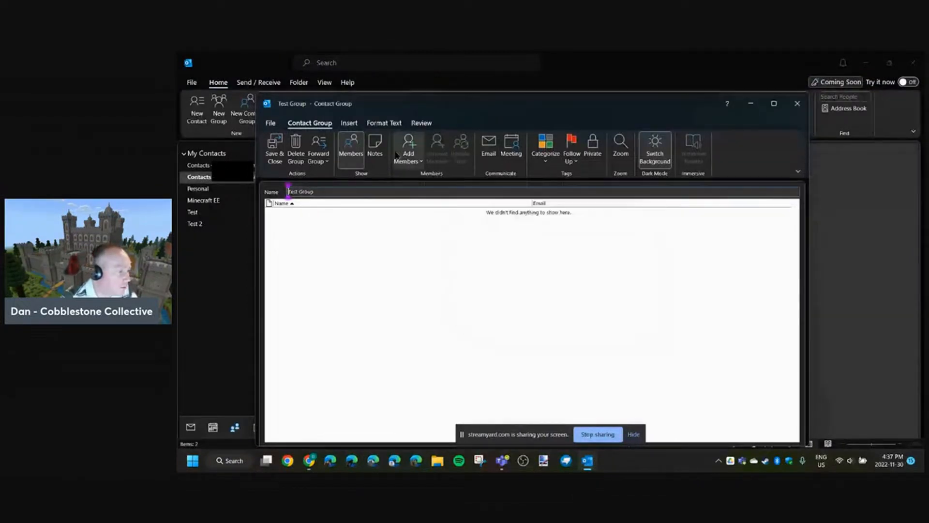
left_click(408, 156)
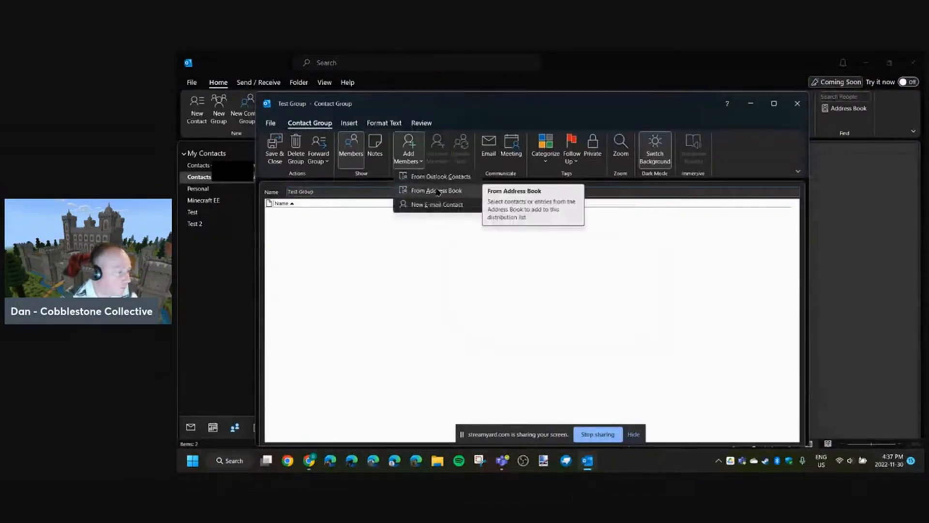
left_click(438, 192)
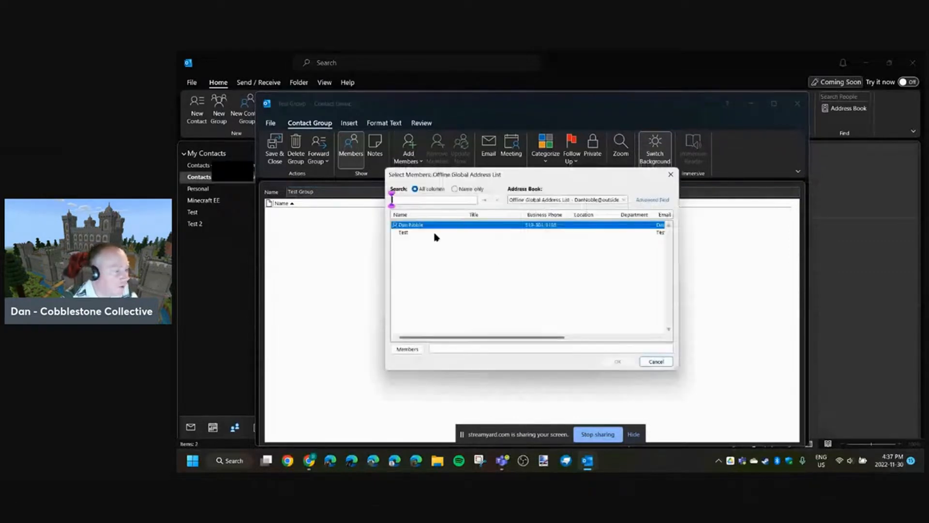
left_click(447, 226)
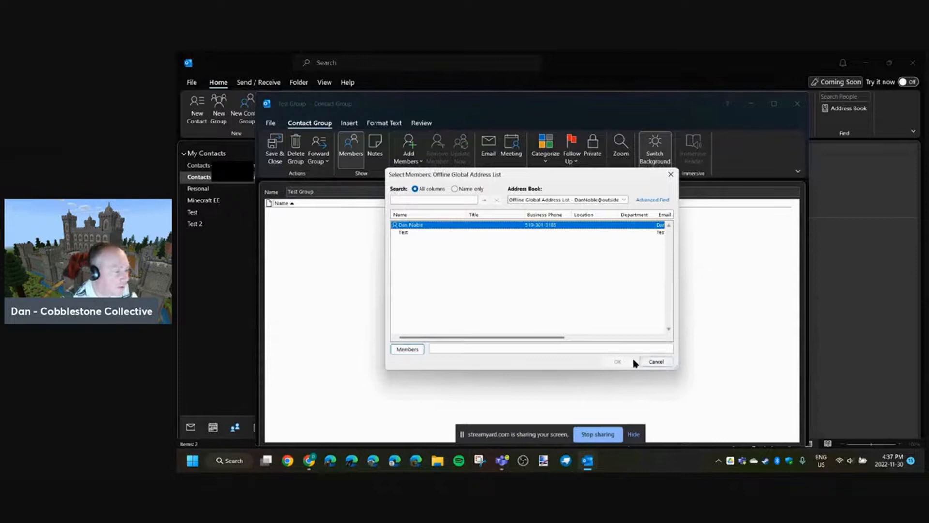
left_click(670, 175)
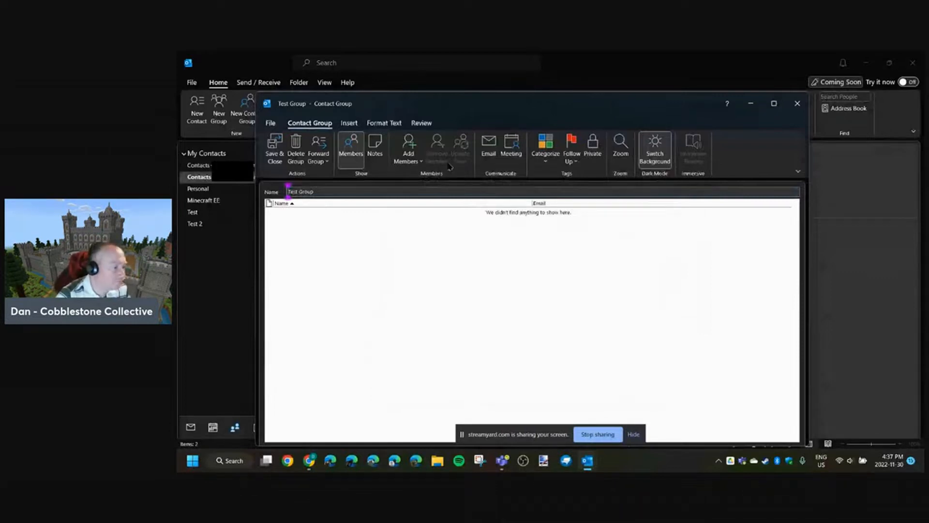
- Save and close the Test Group contact group, and select it in the contact list
key("alt+s")
left_click(372, 224)
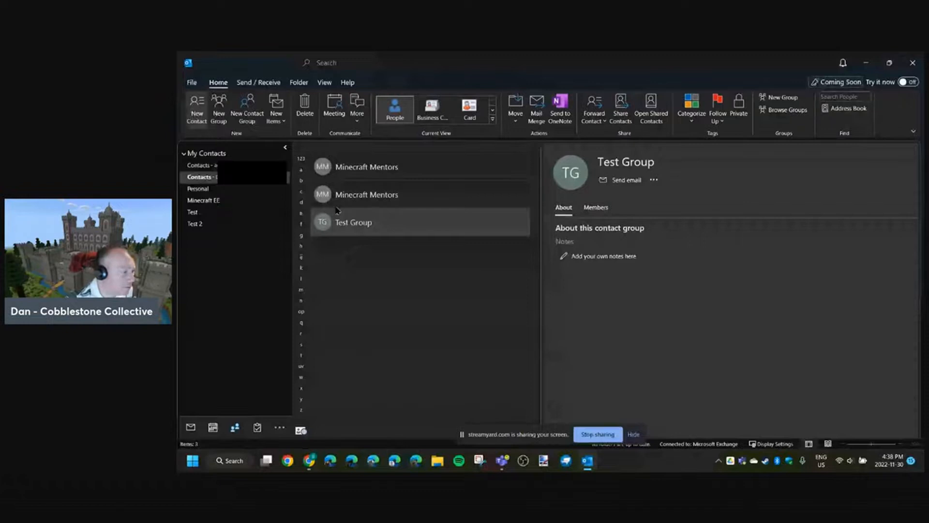
- Open a blank new contact form to view its fields, and close it without saving
key("ctrl+n")
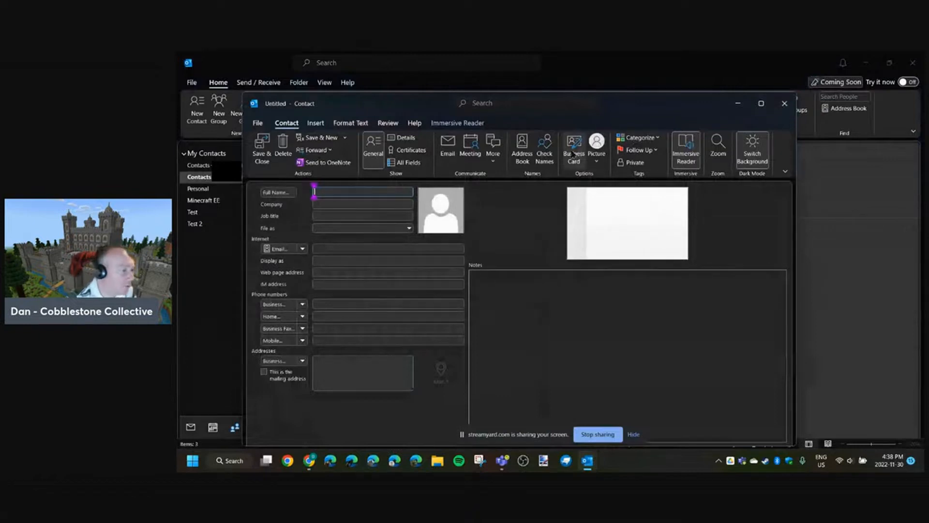
left_click(347, 204)
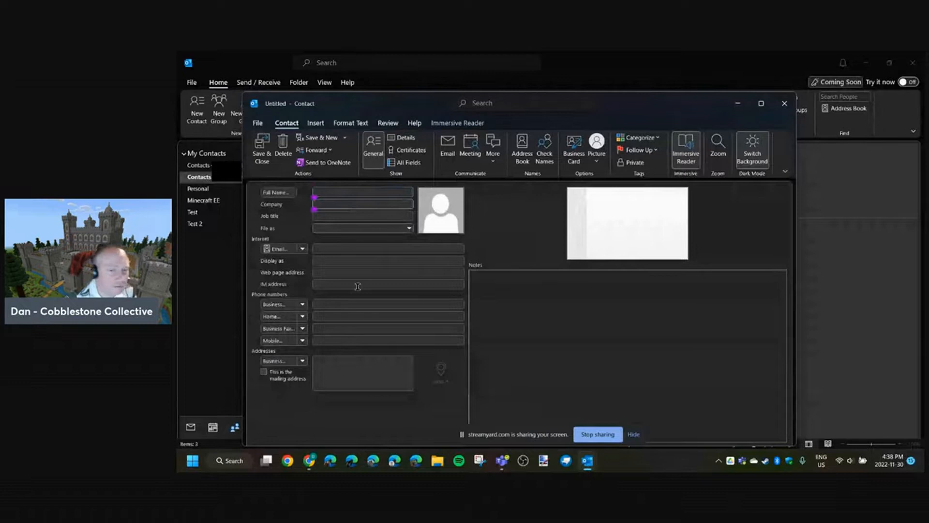
left_click(778, 104)
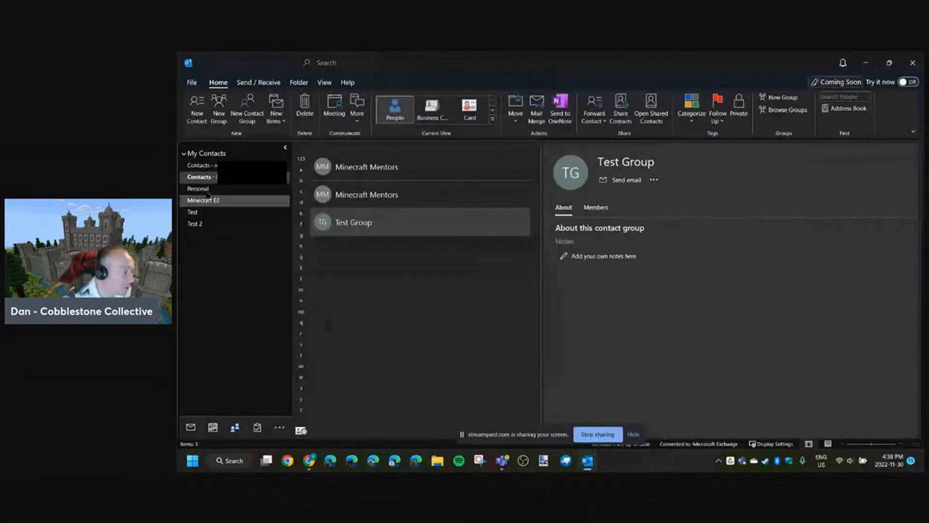
- Create a contact folder named "Test 3" inside the current Contacts folder
right_click(210, 177)
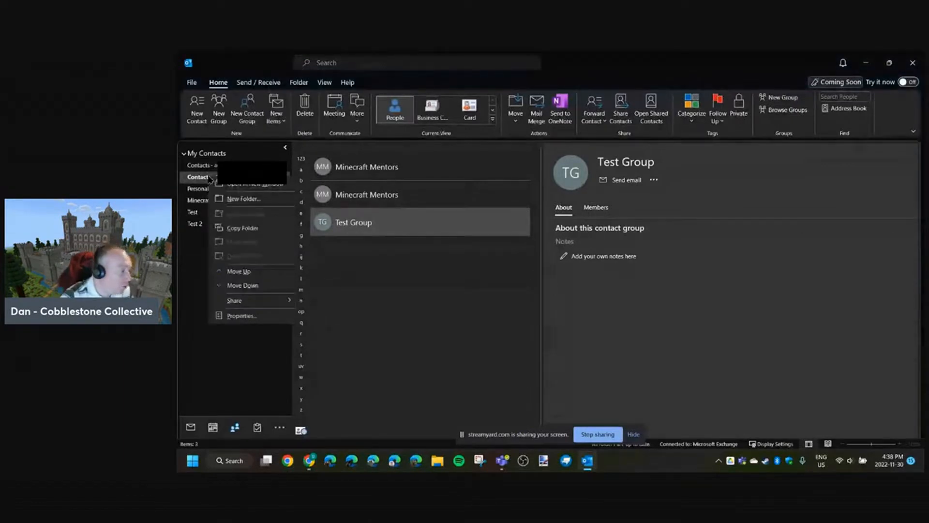
left_click(236, 199)
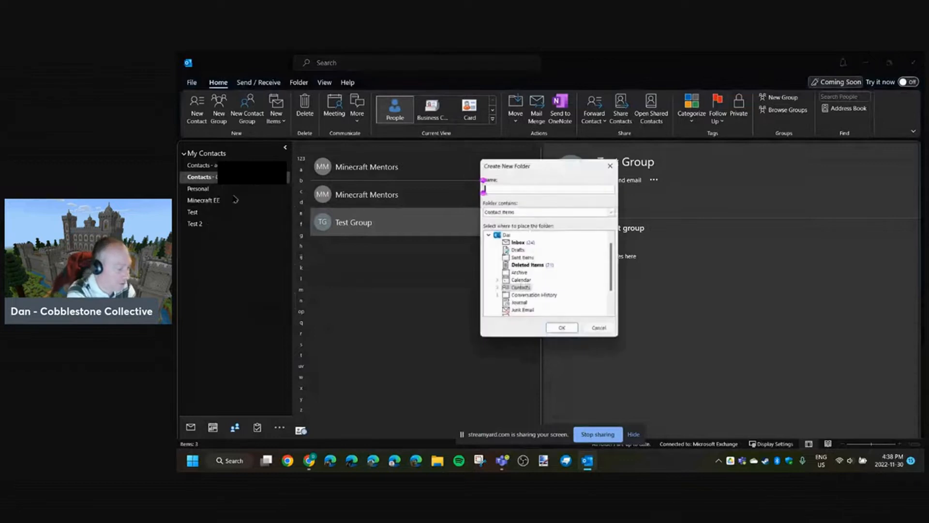
type("Y")
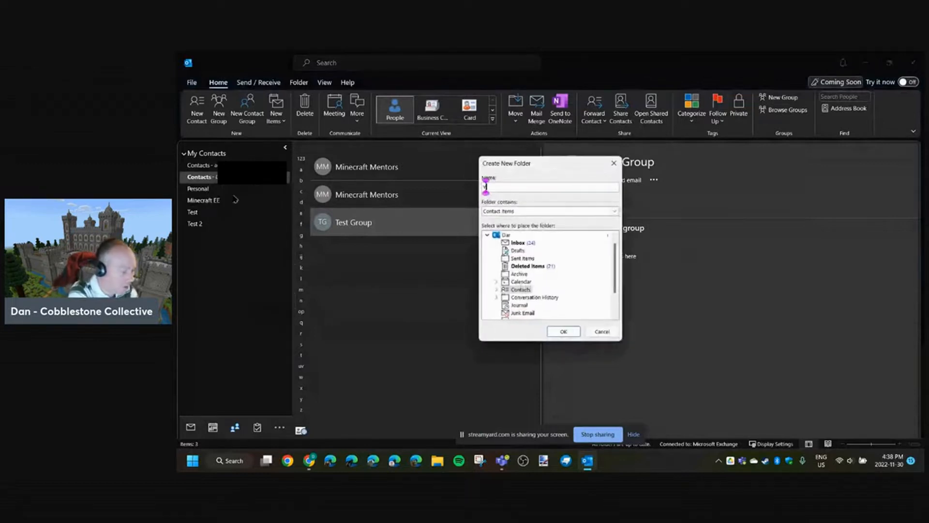
type("es")
key("BackSpace")
key("BackSpace")
key("BackSpace")
type("Test 3")
left_click(563, 332)
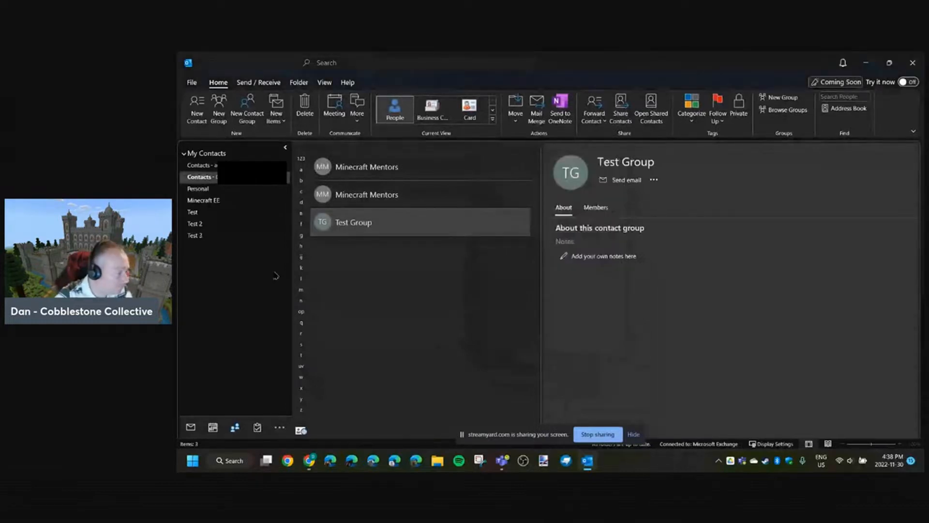
- Move the Test Group contact group into the Test 3 folder and open that folder
left_click(221, 236)
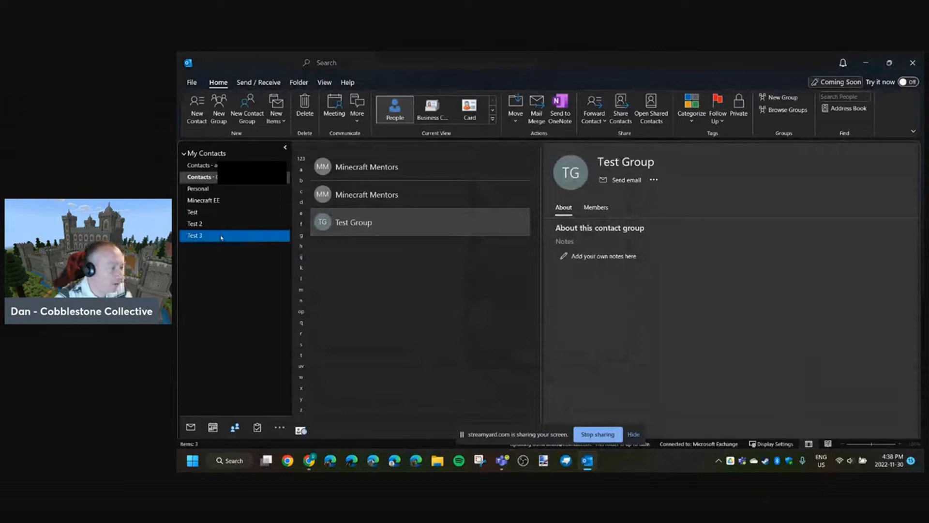
left_click_drag(221, 237, 222, 237)
left_click(241, 237)
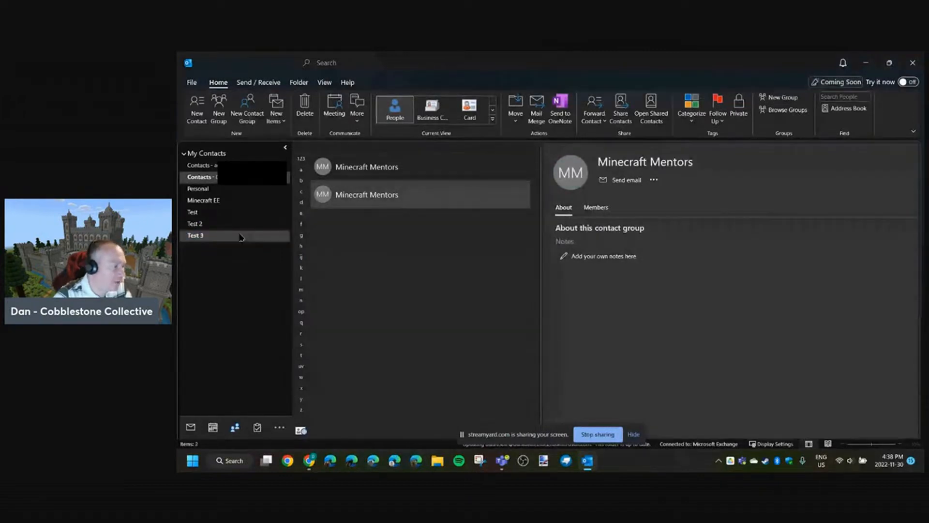
- View the contents of the Test 2 contact folder, and switch to the calendar
left_click(218, 223)
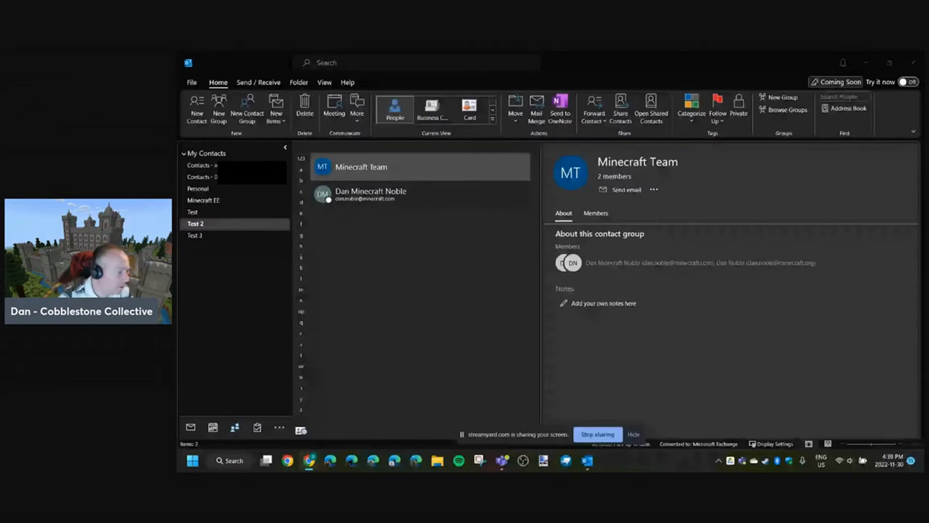
left_click(212, 426)
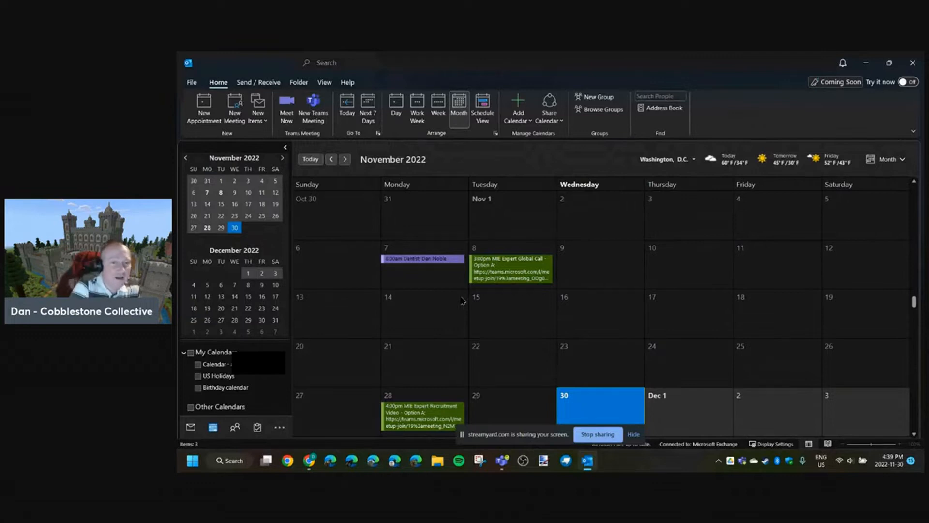
- Create a new meeting request and assign it the Green category
left_click(235, 113)
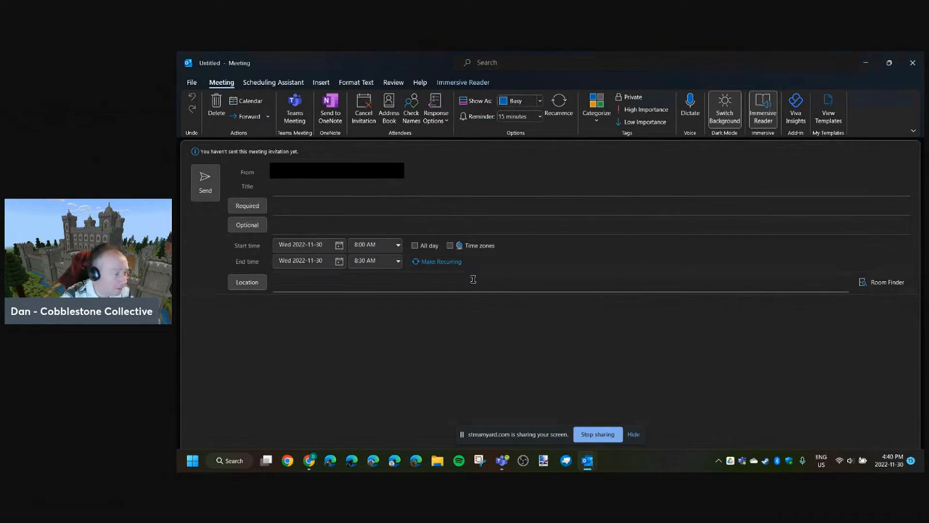
left_click(598, 125)
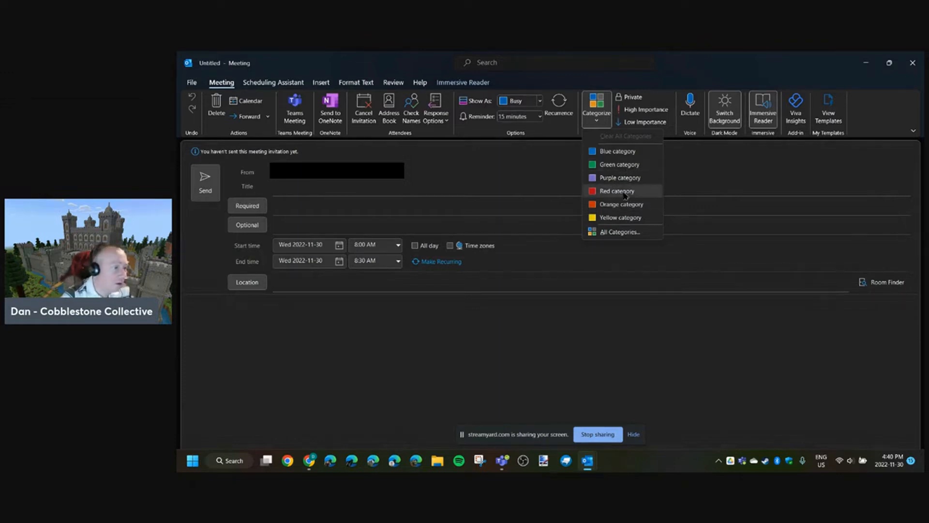
left_click(620, 164)
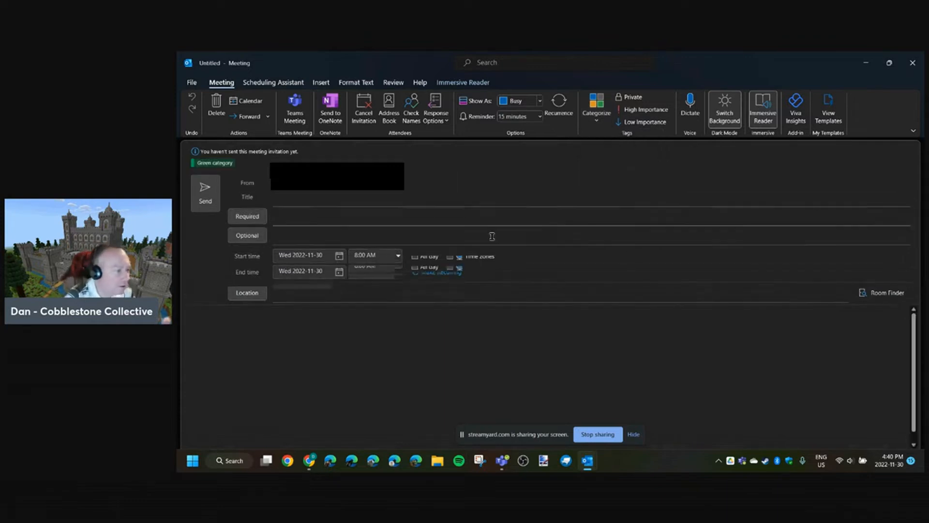
- Title the meeting "Minecraft In-service"
left_click(312, 202)
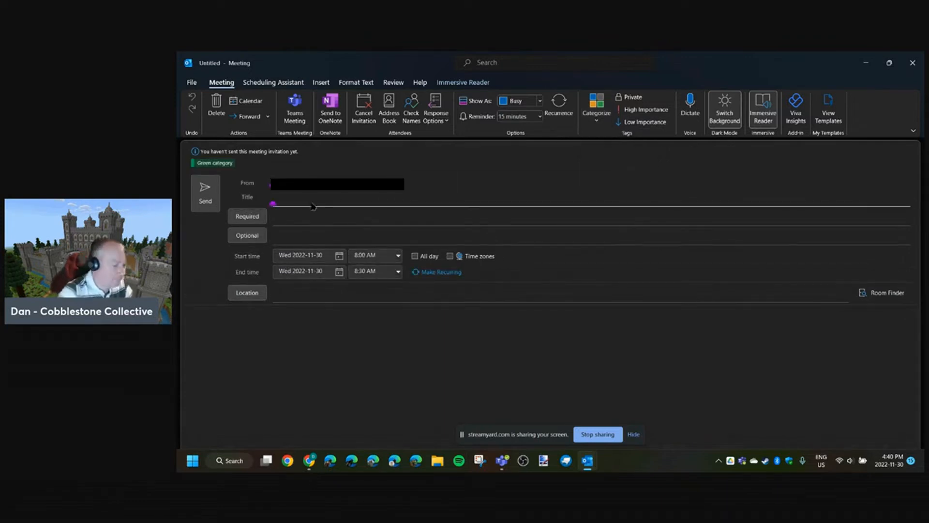
type("Mined")
type("raft ")
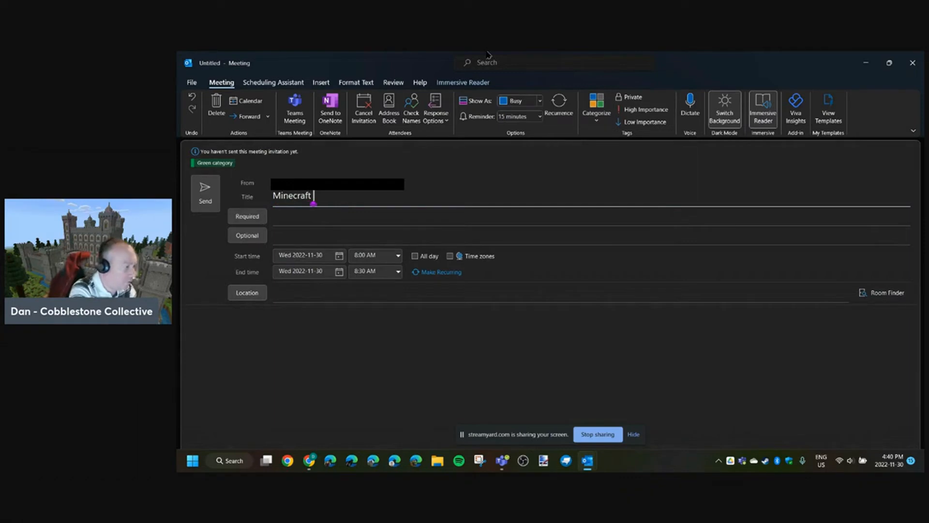
type("In-service")
left_click(355, 358)
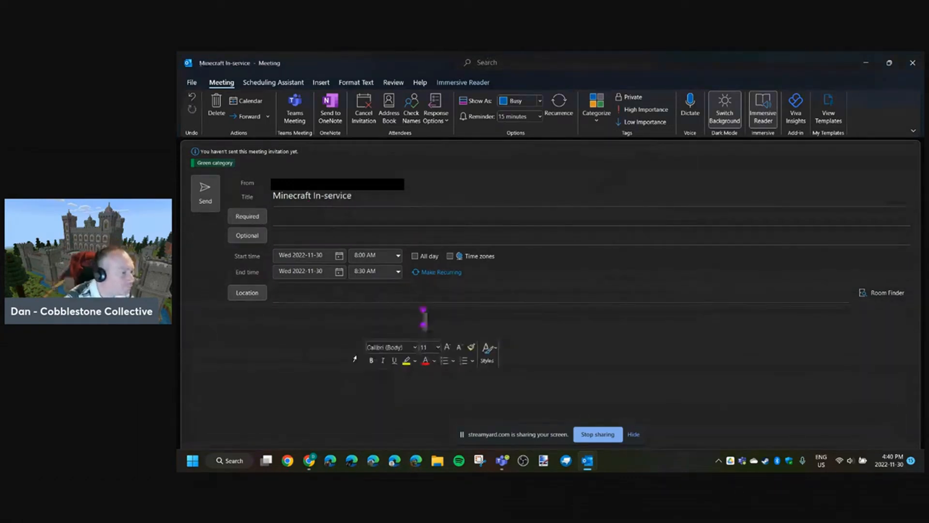
left_click(406, 192)
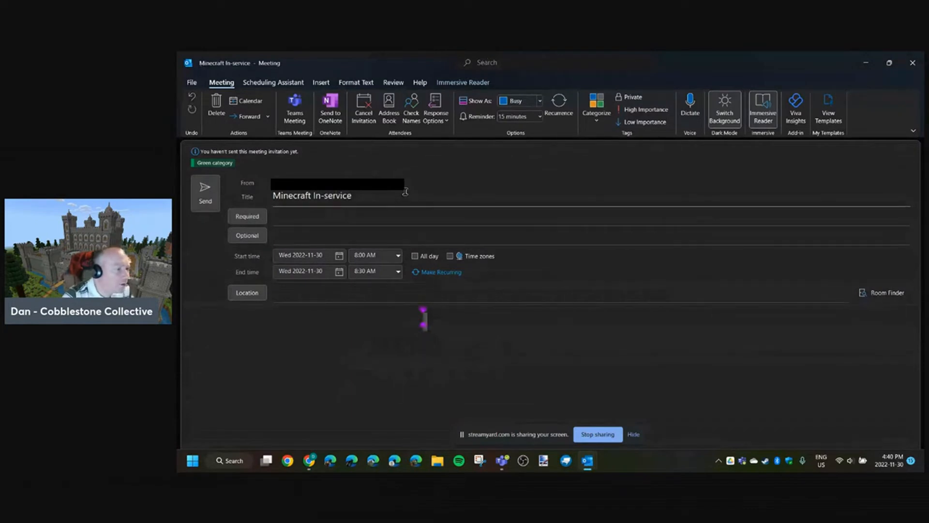
- View attendee availability in the Scheduling Assistant, and close the meeting without saving it
left_click(264, 83)
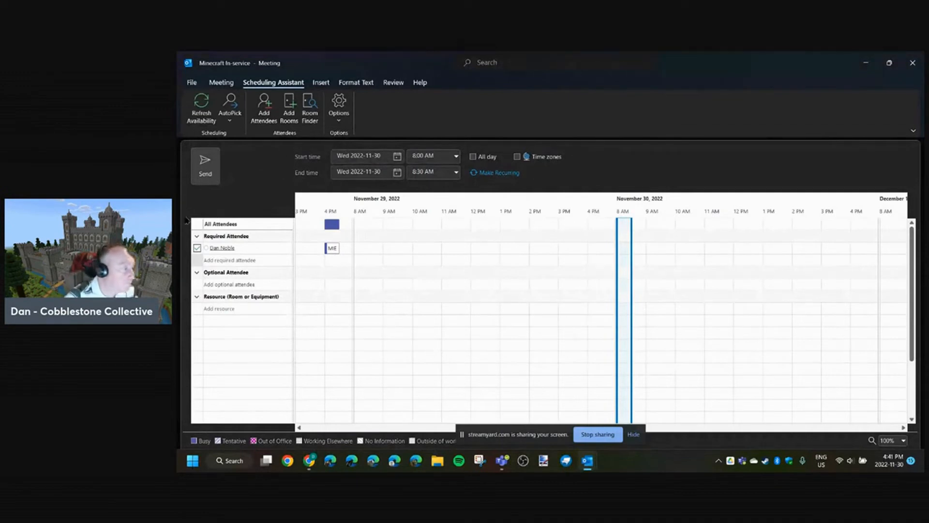
left_click(912, 62)
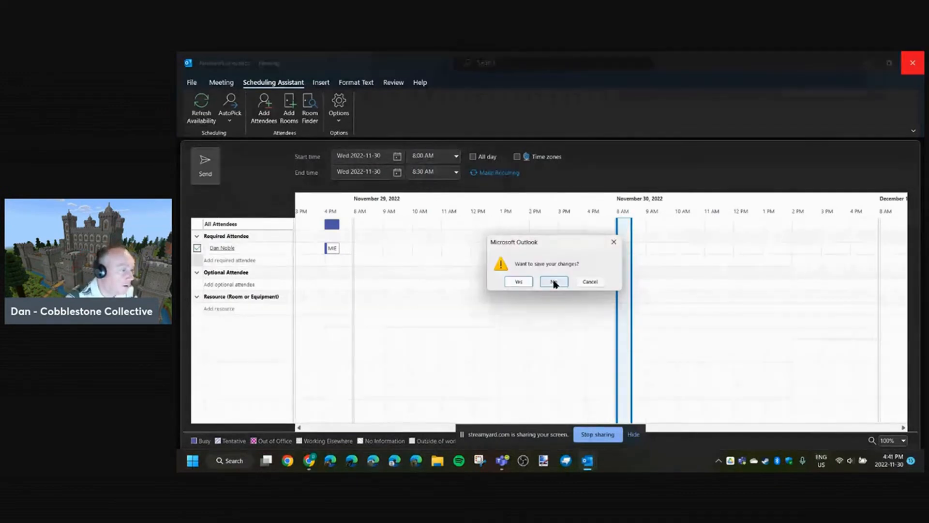
left_click(591, 282)
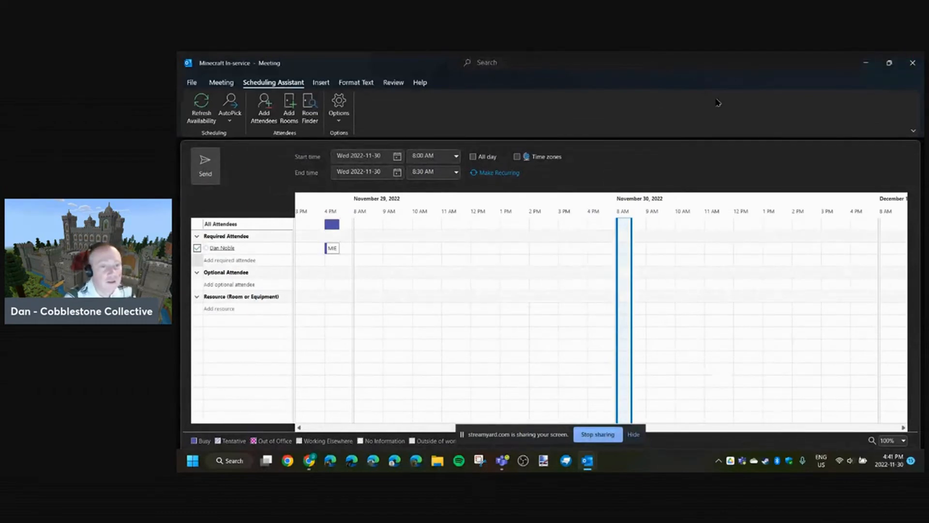
left_click(912, 62)
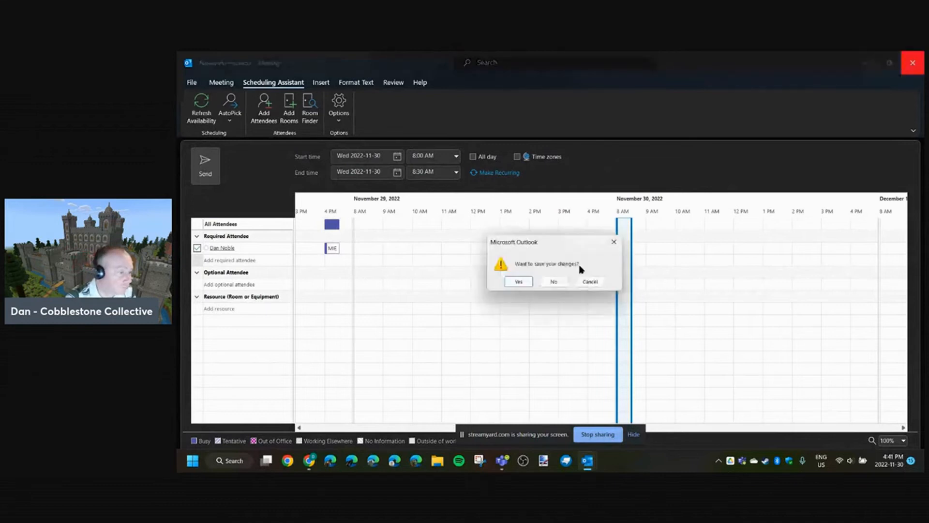
left_click(552, 281)
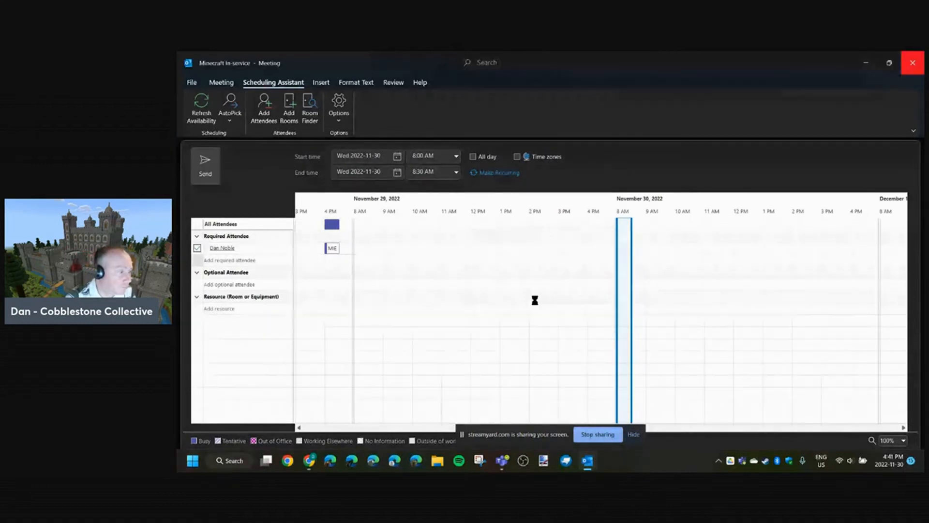